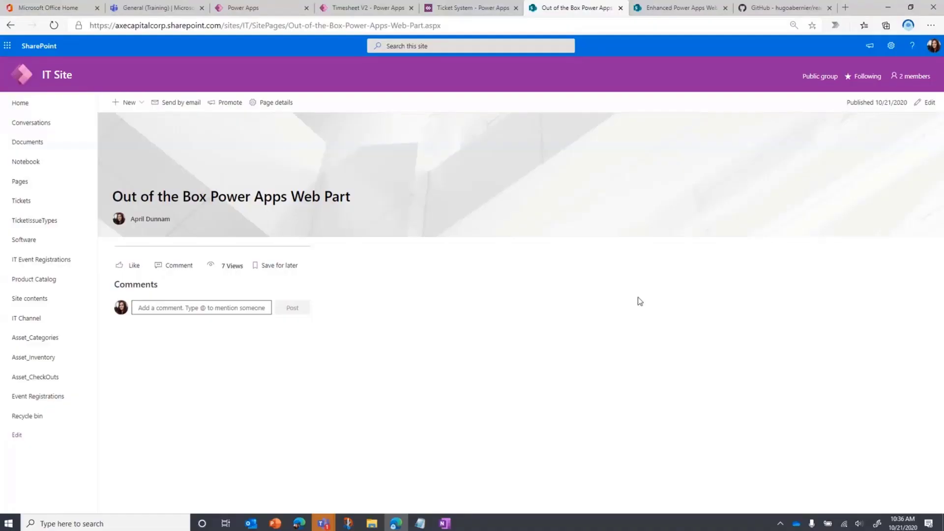
Add a Microsoft PowerApps web part from a 'power' search, then select the Timesheet V2 app's URL
click(928, 101)
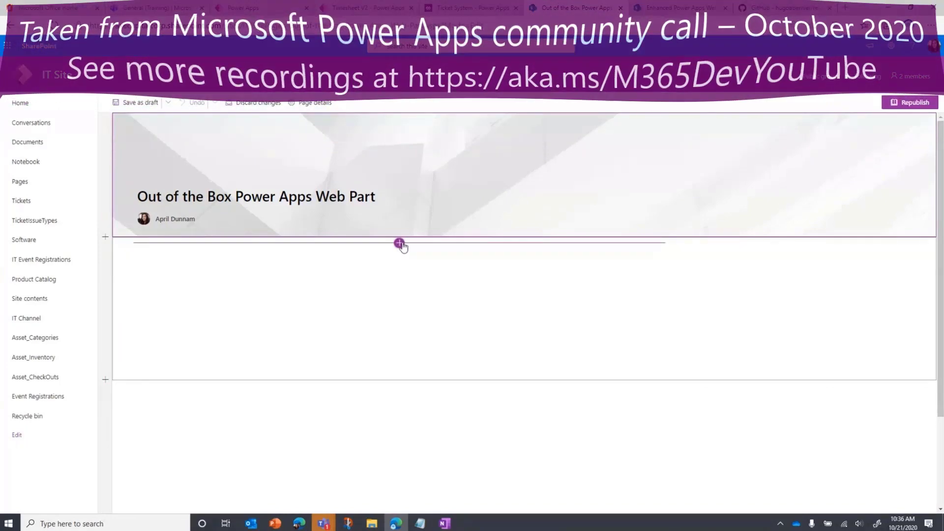
click(400, 244)
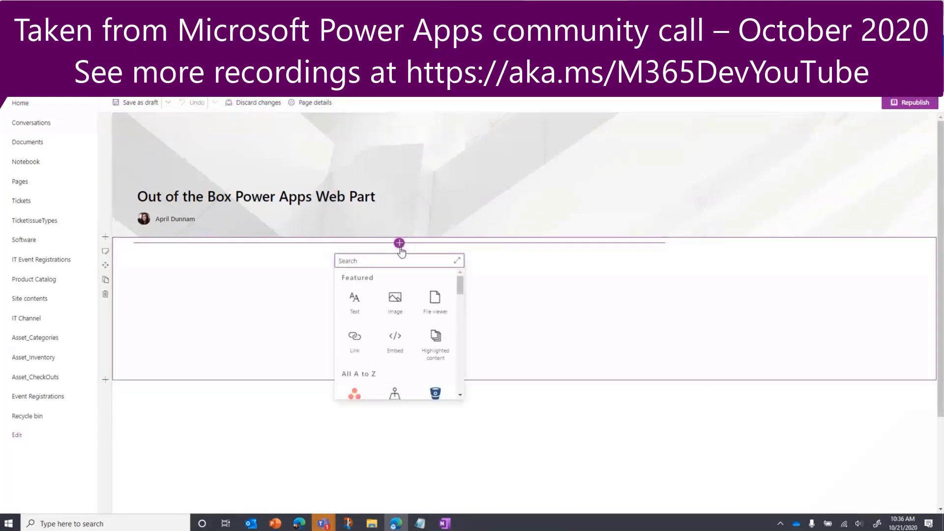
text(power)
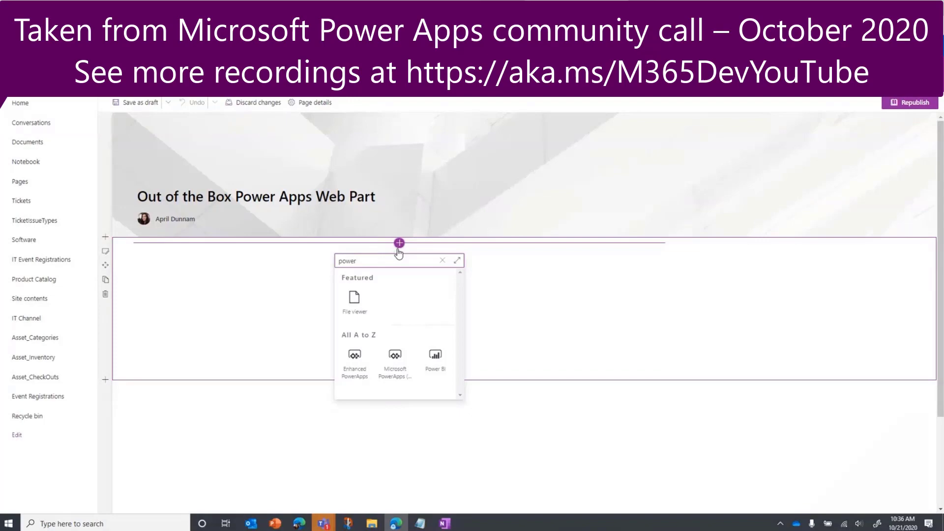
click(402, 362)
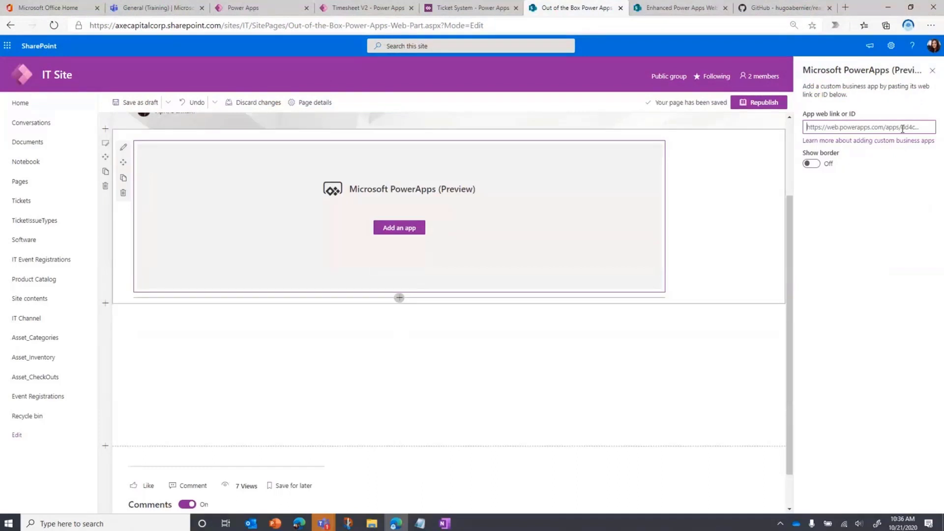
click(351, 9)
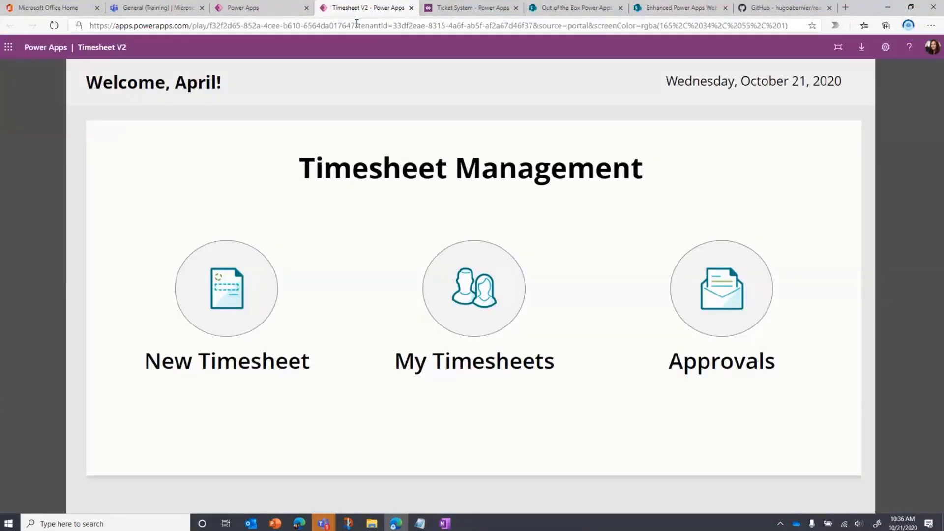
click(357, 24)
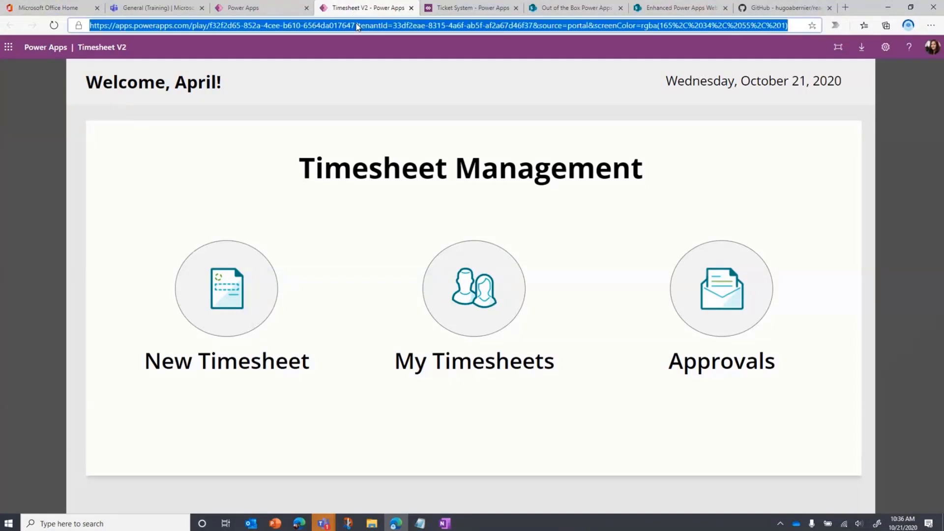
Paste the Timesheet V2 URL as the app link, turn Show border on, and republish
click(576, 8)
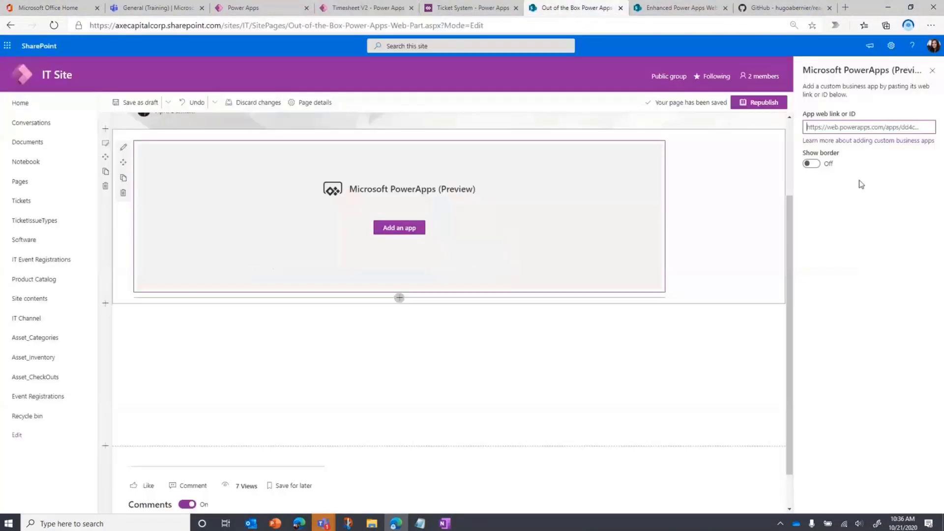
key(ctrl+v)
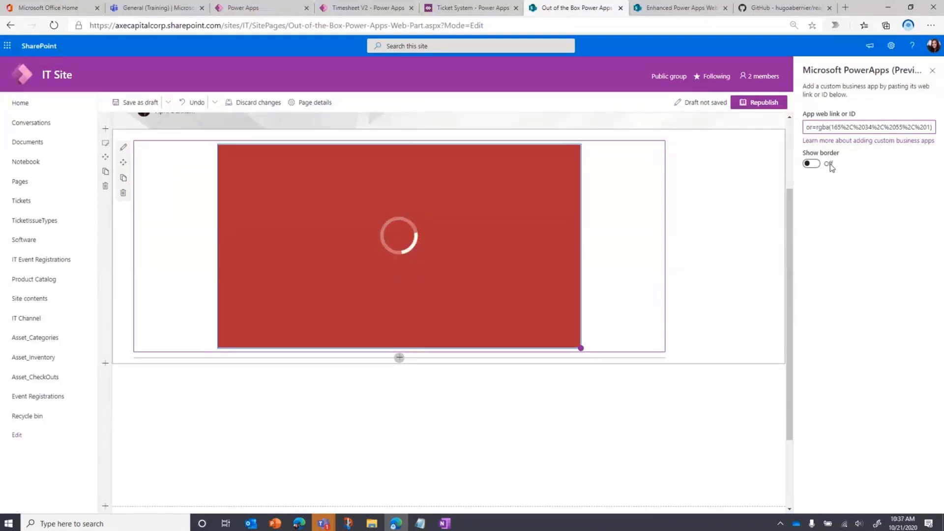
click(812, 163)
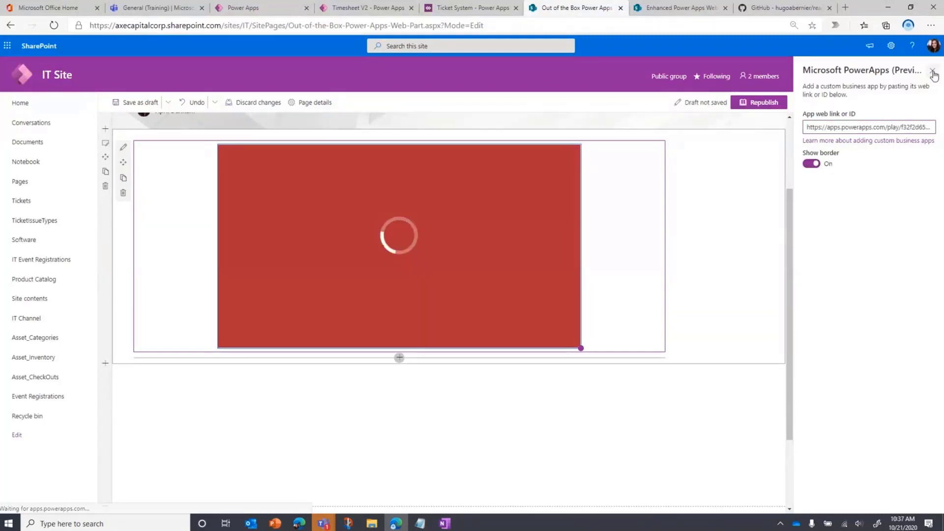
click(932, 72)
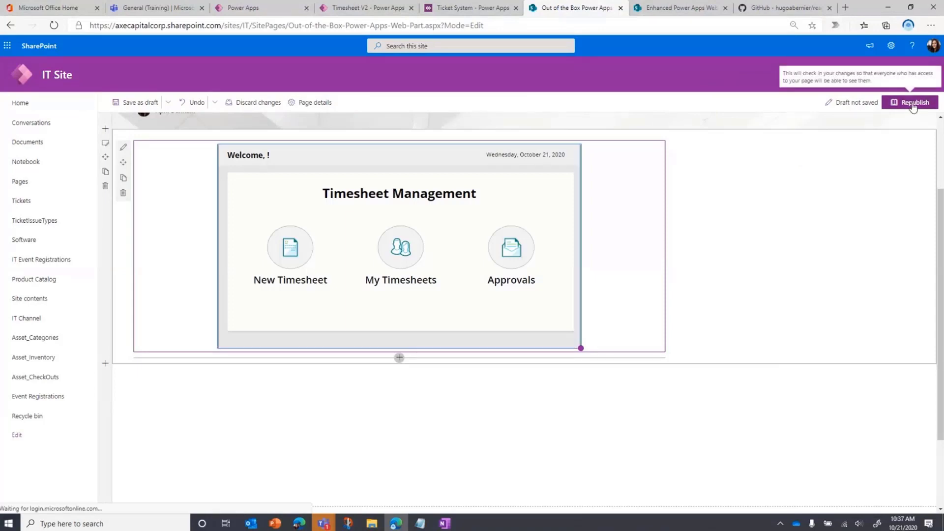
click(913, 105)
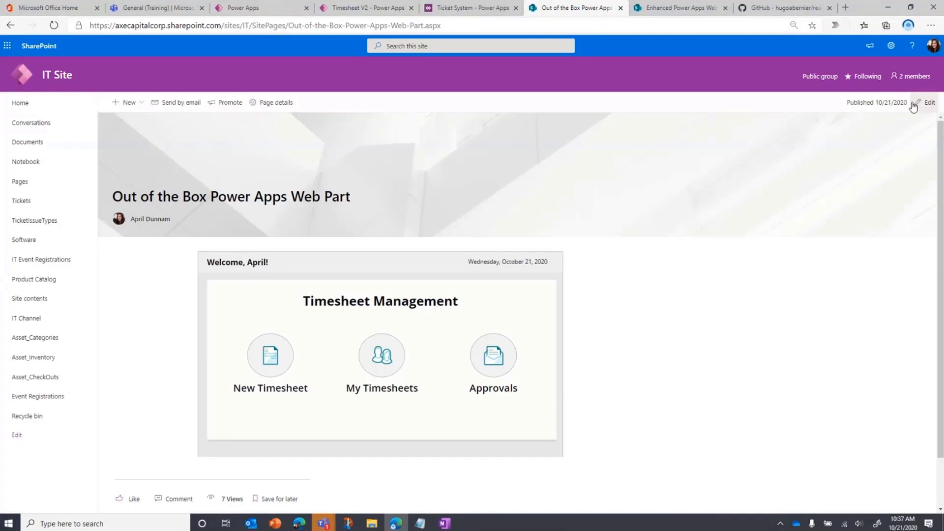
Try the embedded app's New Timesheet screen and close it
click(333, 8)
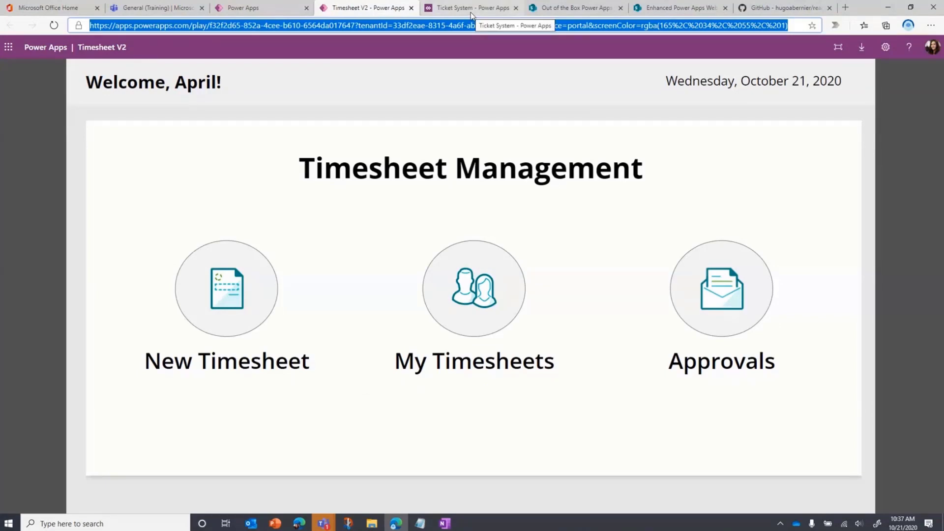
click(573, 8)
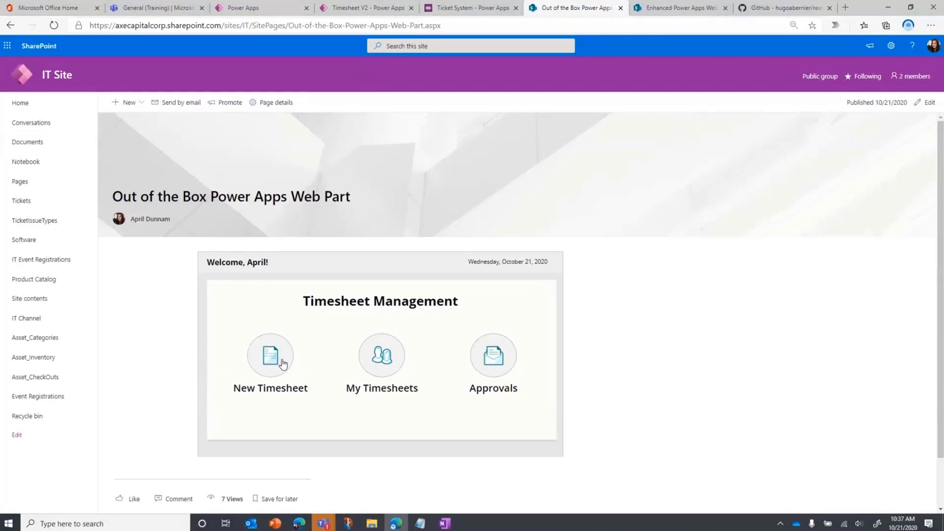
click(280, 360)
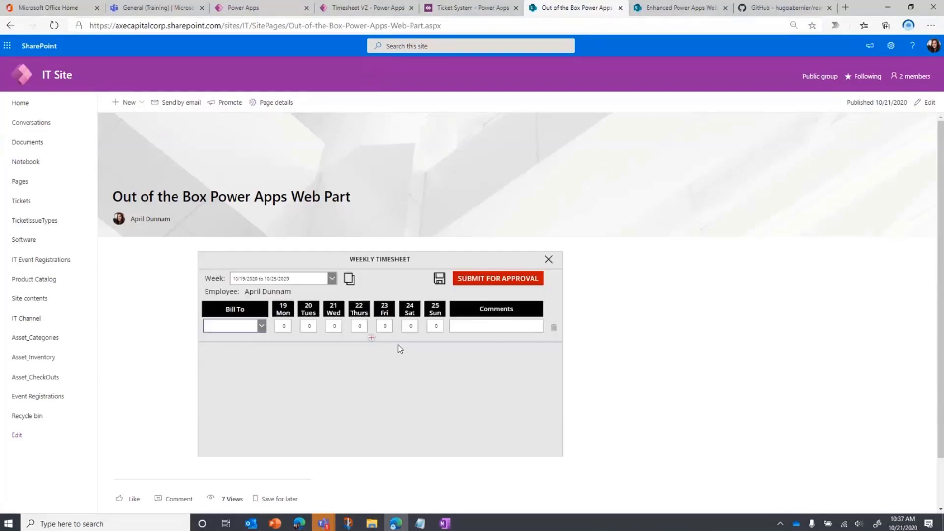
click(549, 260)
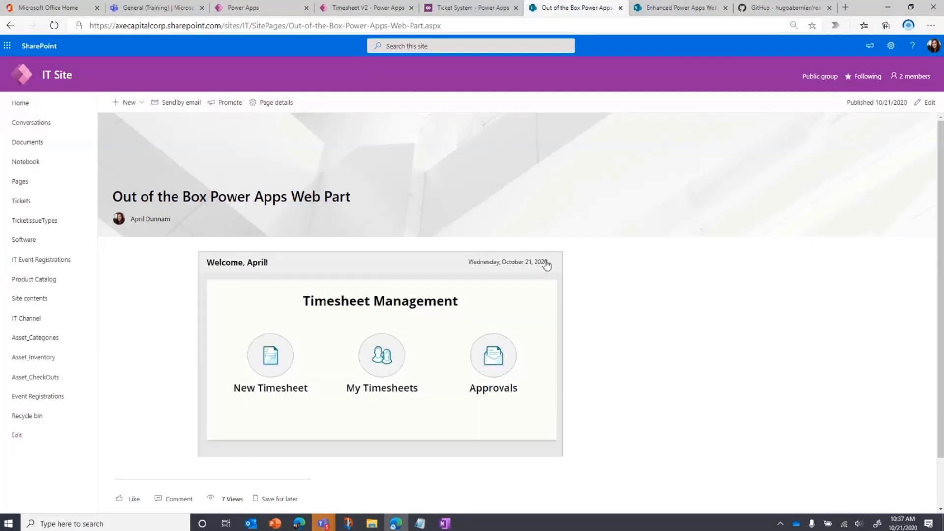
Add an Enhanced PowerApps web part below the existing app
click(925, 103)
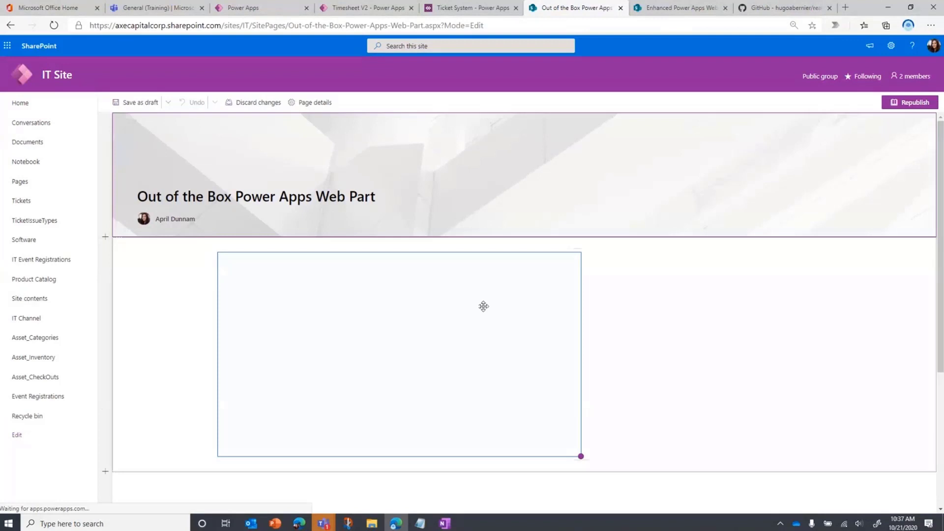
scroll(468, 344, down, 3)
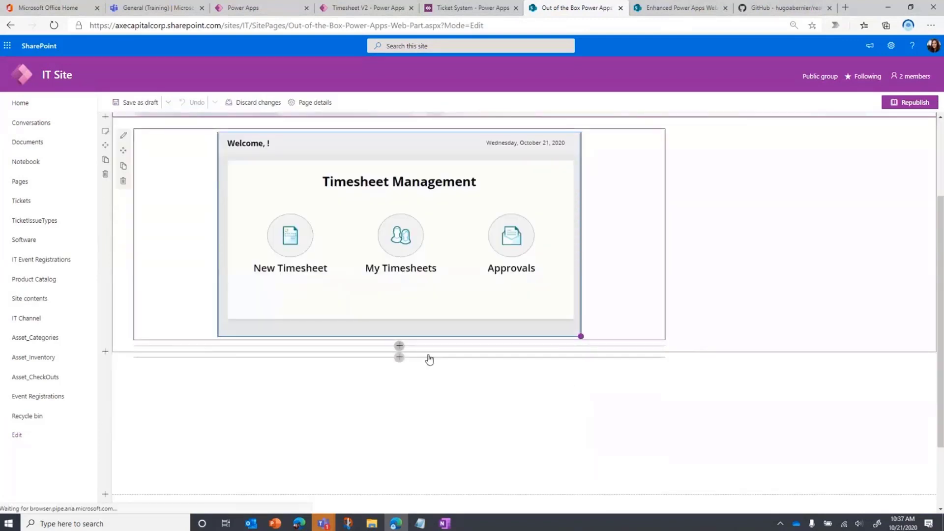
click(400, 357)
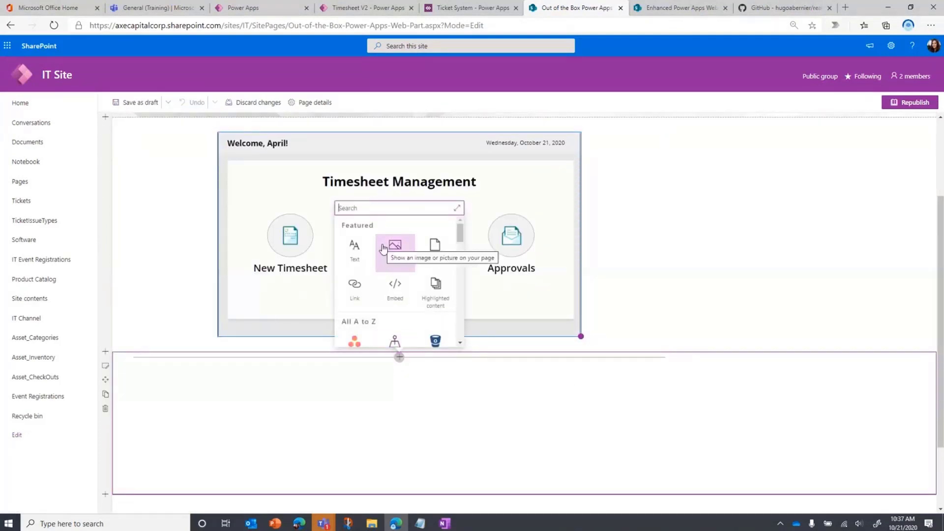
text(power)
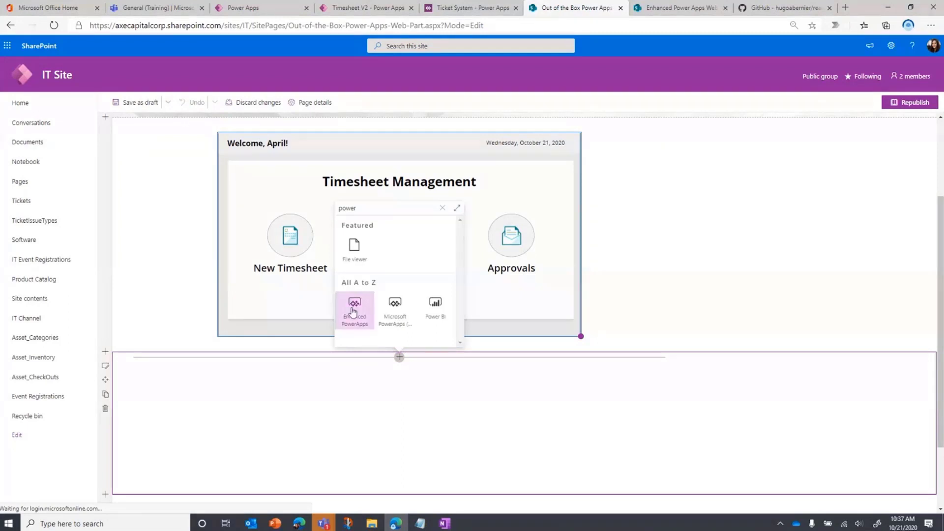
click(353, 312)
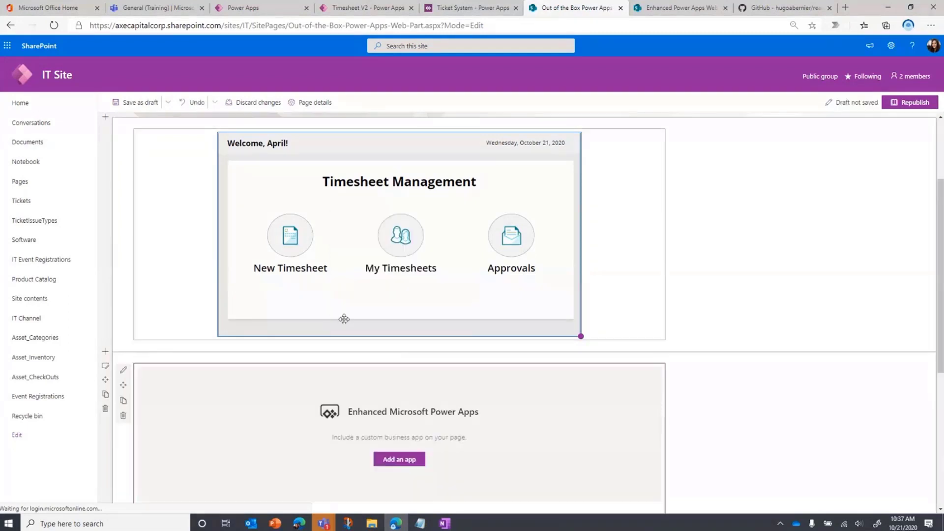
Paste the Timesheet app URL into the enhanced web part's link field and republish
click(400, 459)
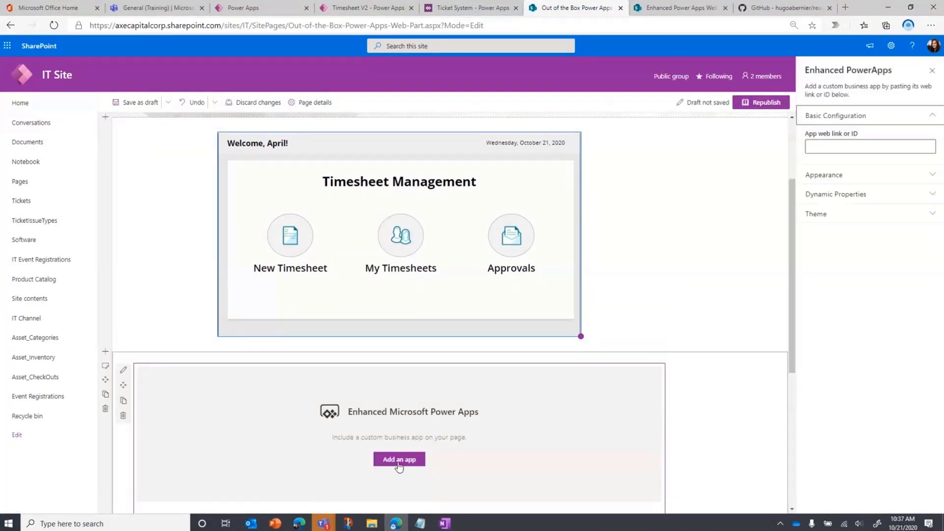
click(826, 144)
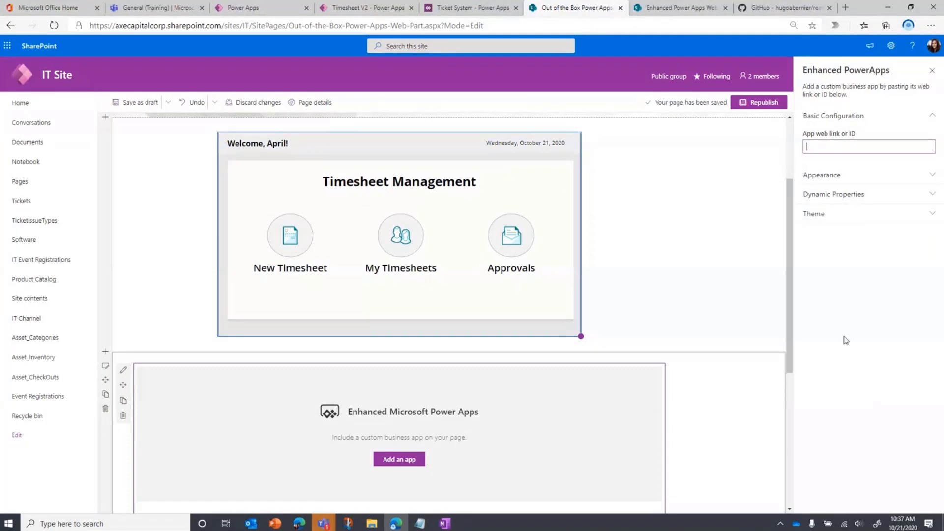
key(ctrl+v)
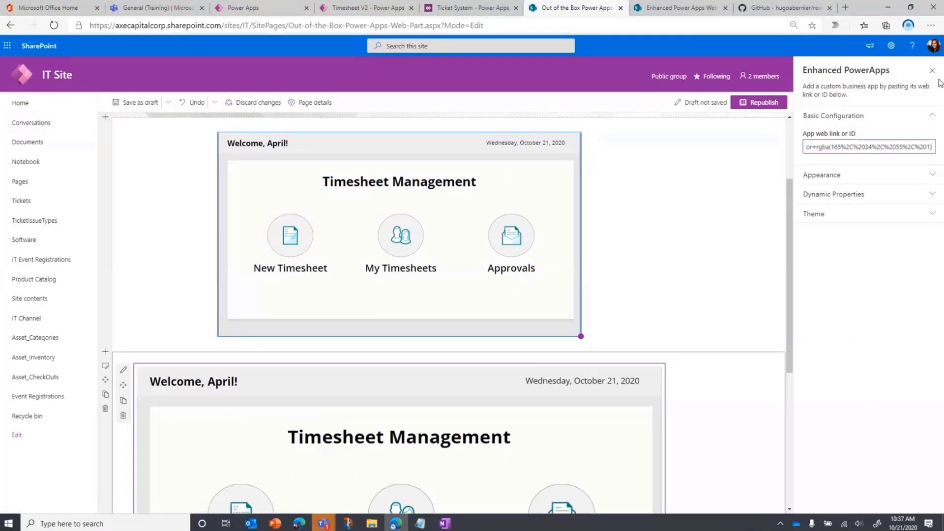
click(931, 70)
scroll(910, 147, down, 3)
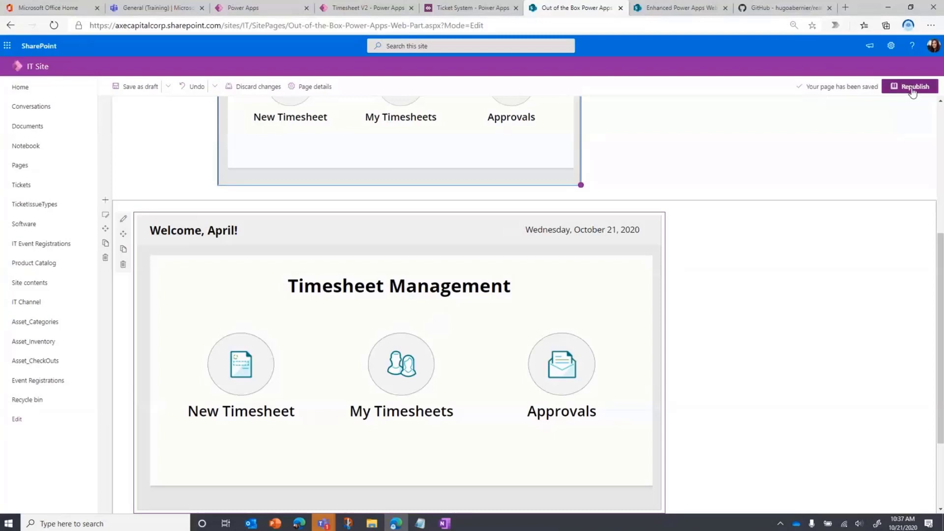
click(912, 87)
Test New Timesheet in the enhanced web part, then put the page back into edit mode
scroll(809, 352, down, 3)
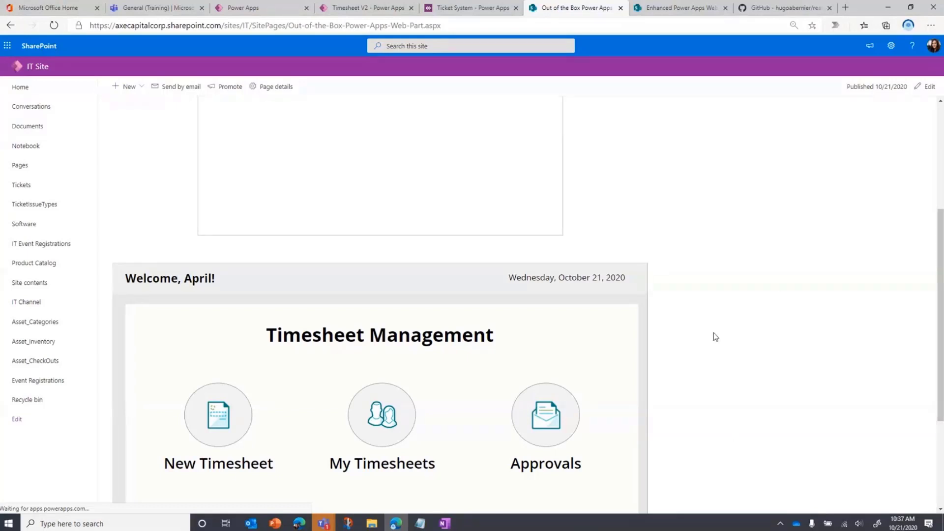
scroll(730, 436, down, 2)
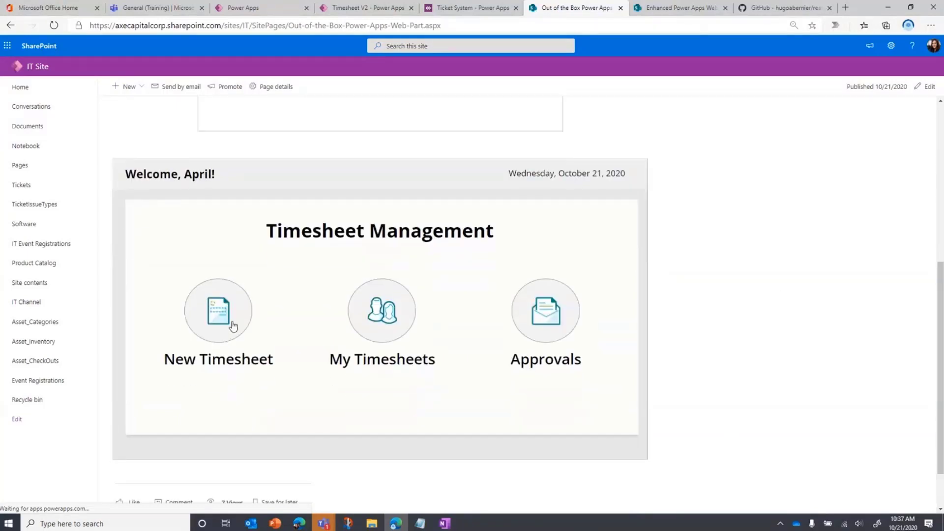
click(231, 328)
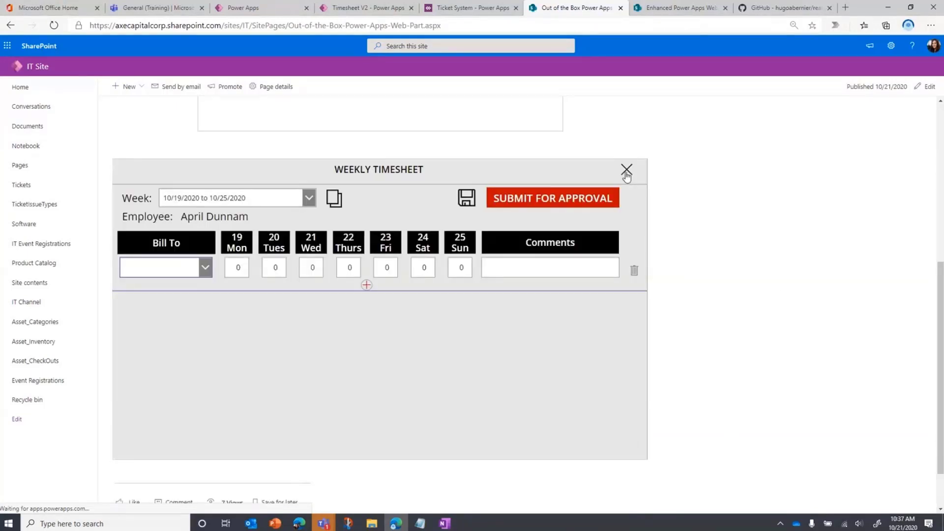
click(626, 172)
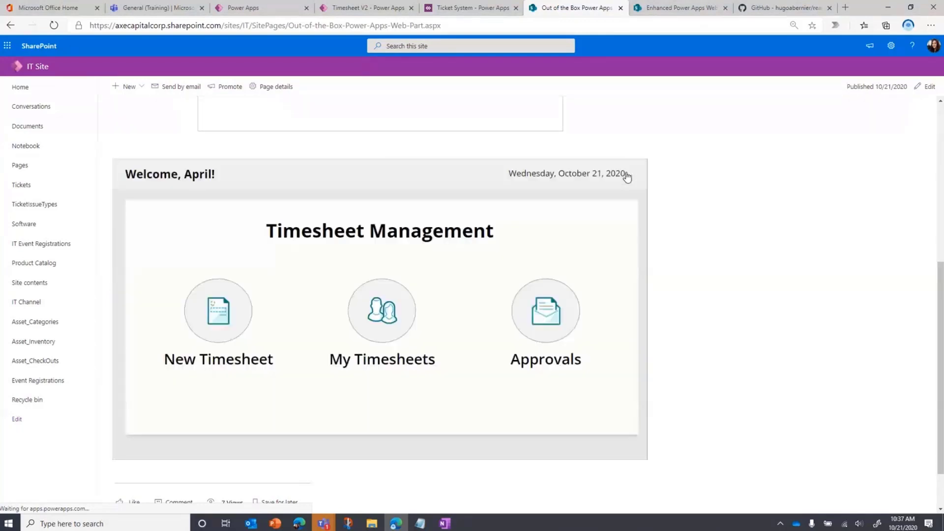
scroll(581, 373, up, 4)
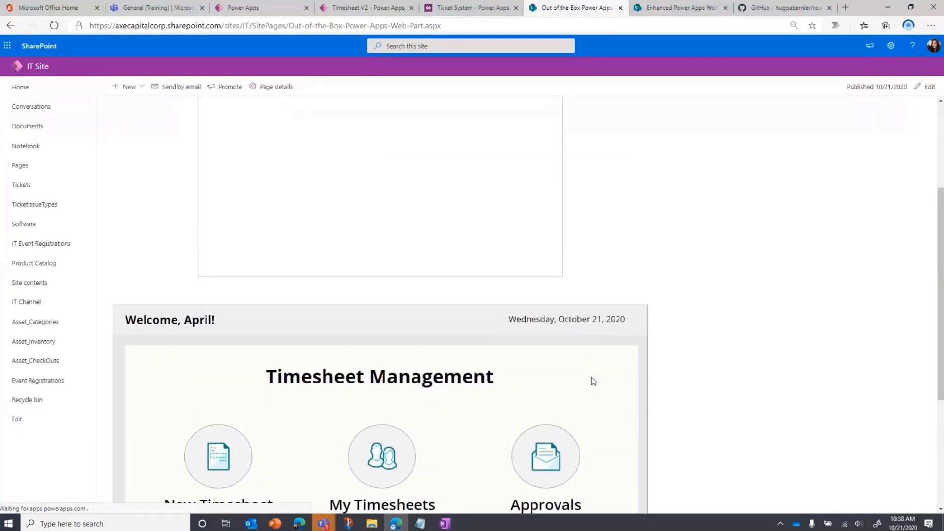
scroll(328, 280, up, 2)
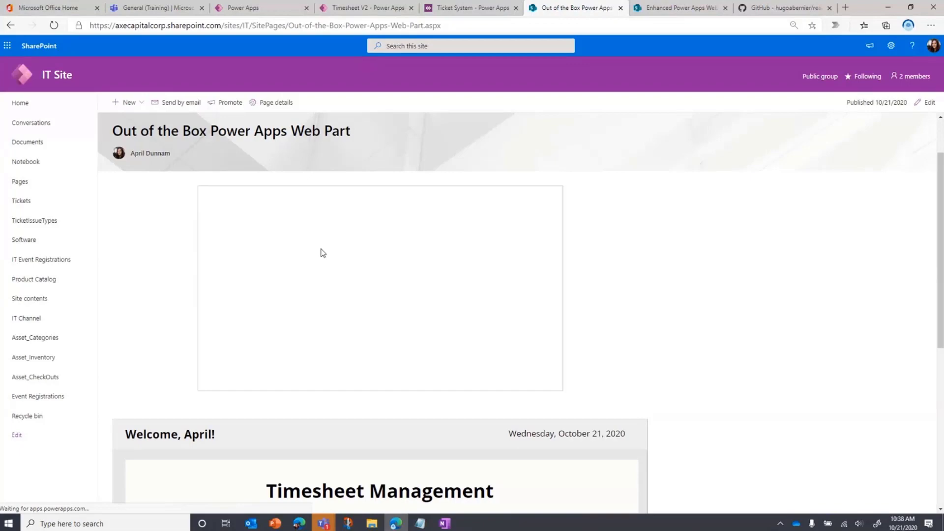
scroll(469, 414, down, 2)
scroll(468, 414, down, 5)
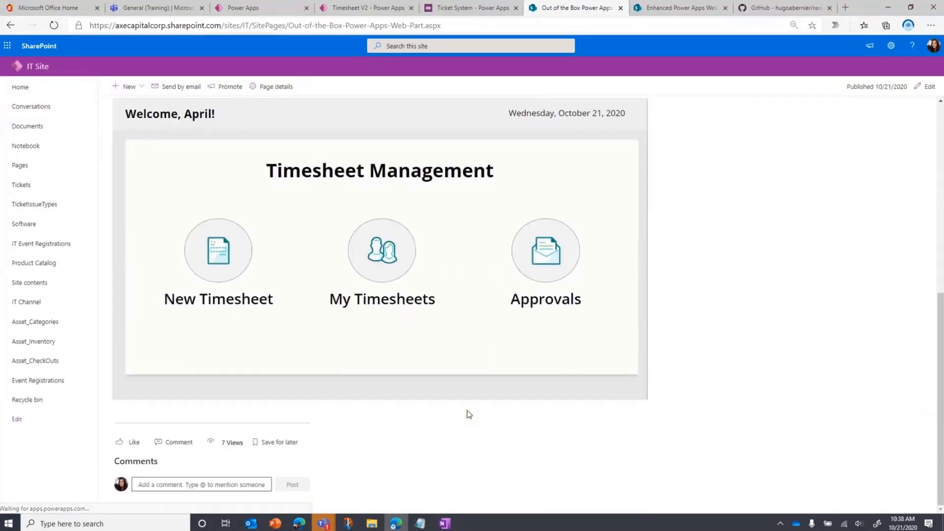
click(926, 86)
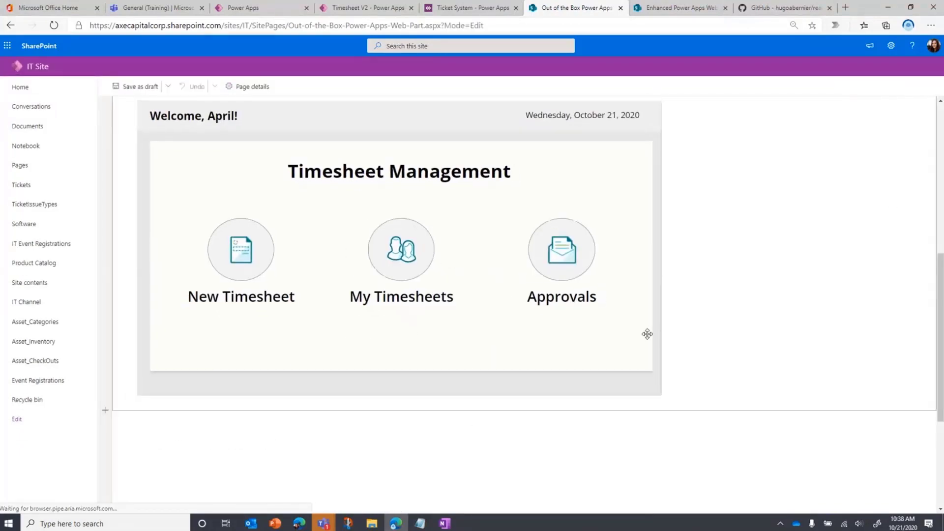
scroll(627, 396, down, 5)
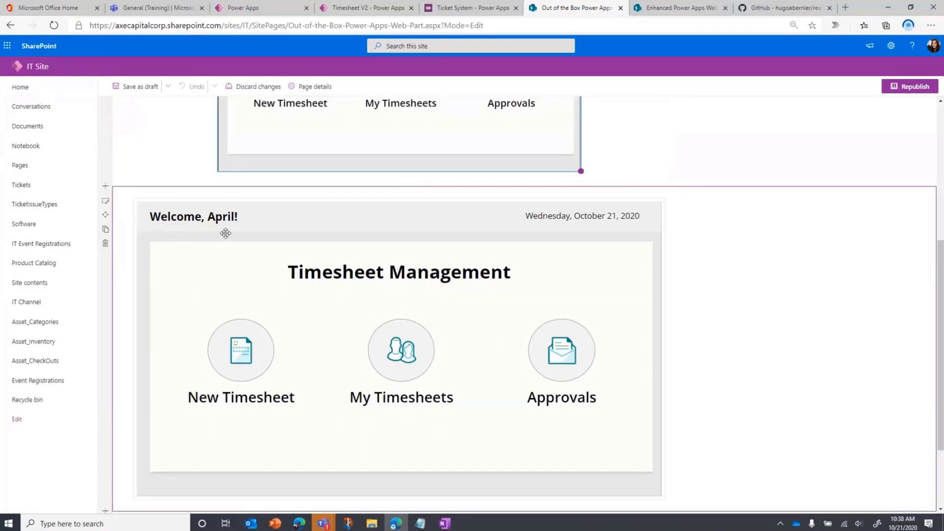
Open the Enhanced PowerApps web part's Appearance settings and try 4:3 and Custom aspect ratios
click(150, 209)
click(123, 205)
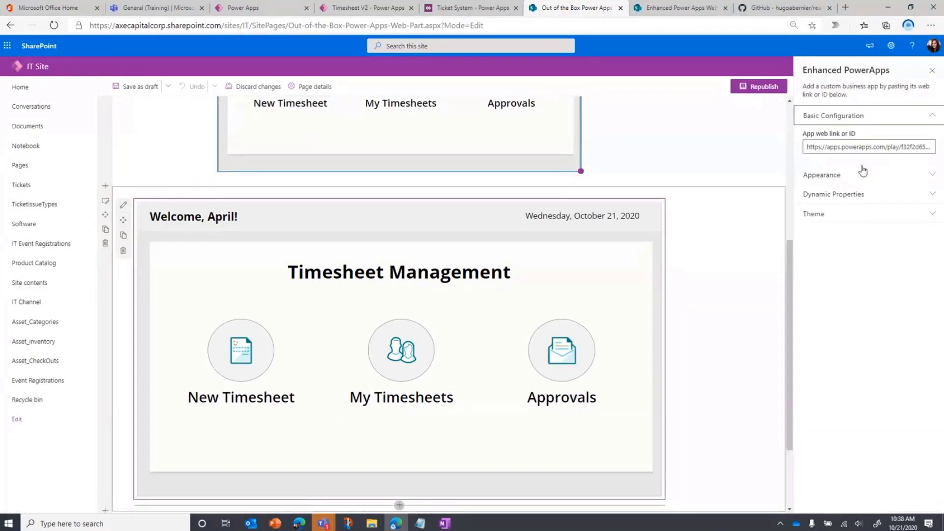
click(862, 181)
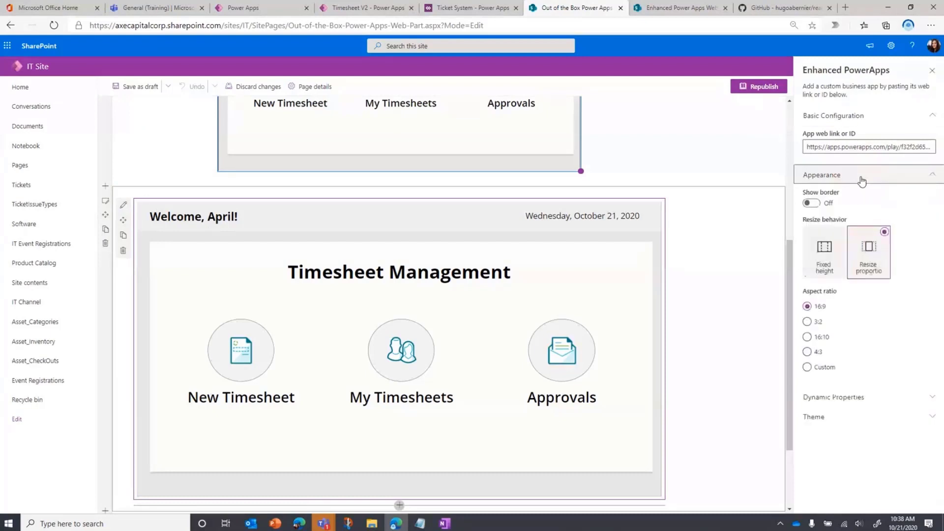
click(822, 352)
click(817, 368)
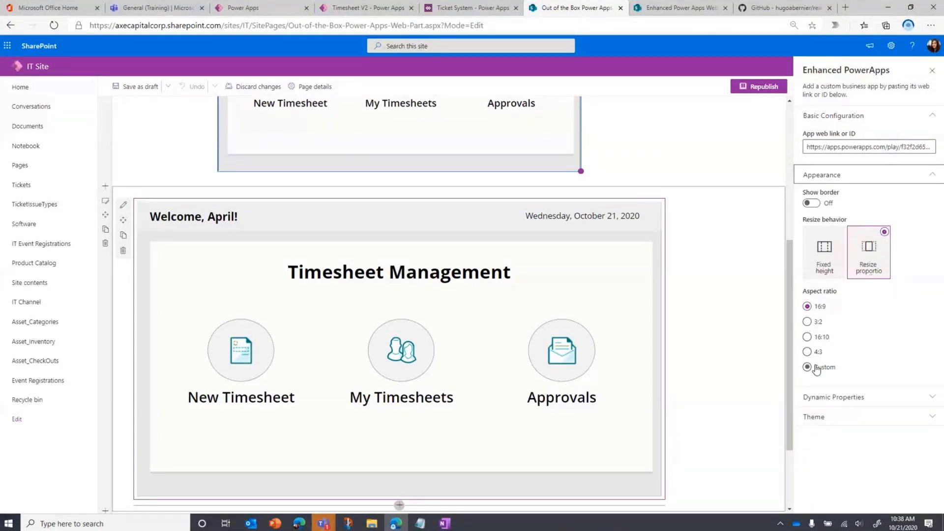
Try a fixed height of 800, then return to proportional resizing at 16:9
click(825, 270)
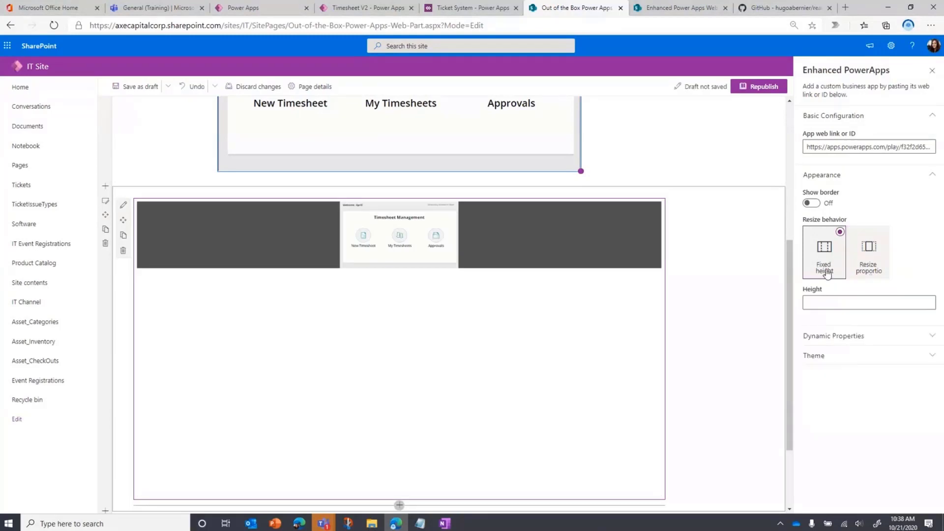
click(840, 302)
text(800)
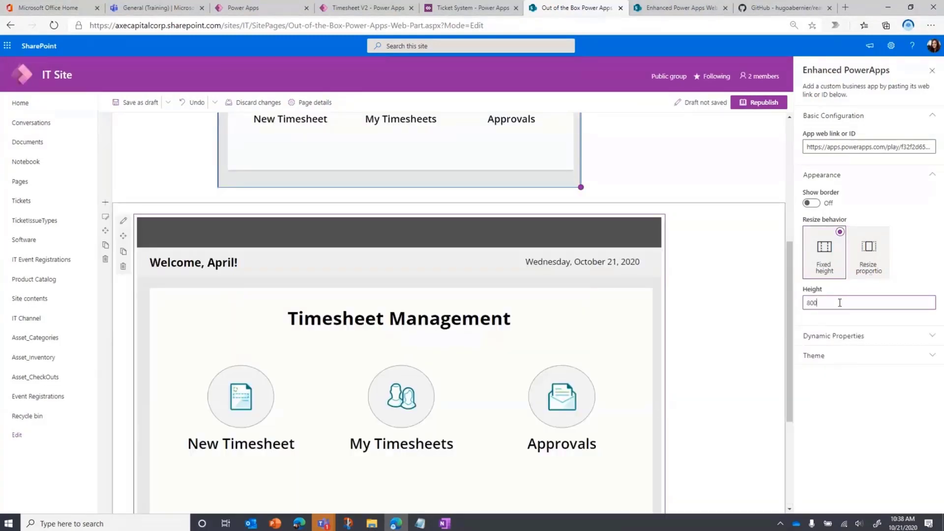
click(882, 265)
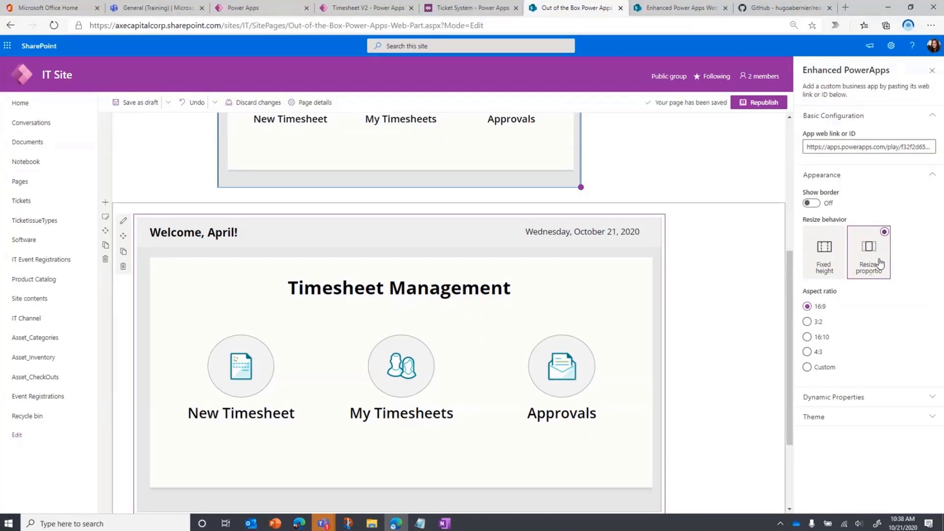
click(910, 182)
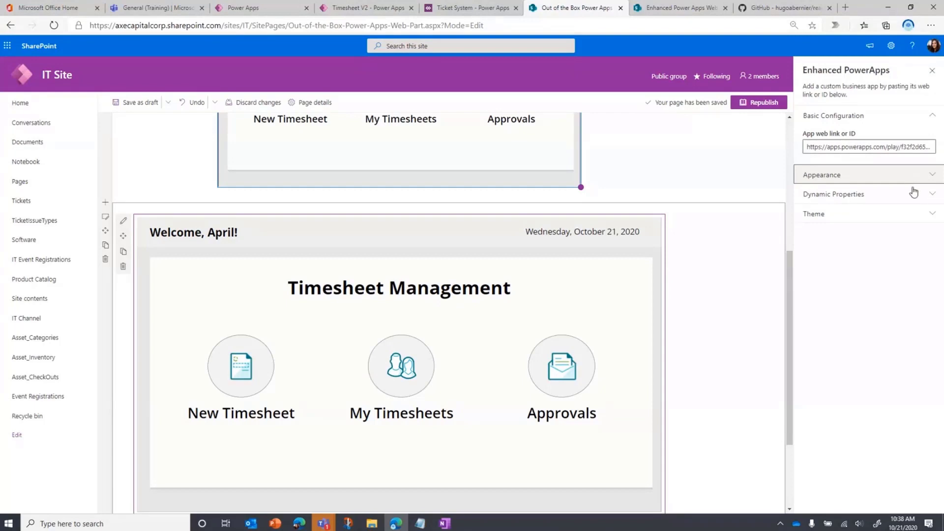
Expand the Dynamic Properties section in the Enhanced PowerApps property pane
click(911, 193)
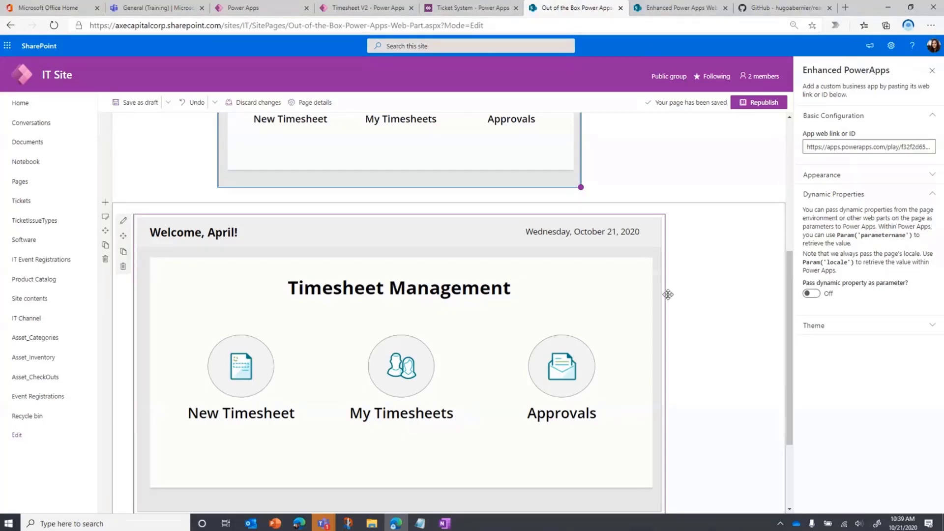
On the Enhanced Power Apps Web Part page, select the 'Flow is erroring out' ticket
click(686, 8)
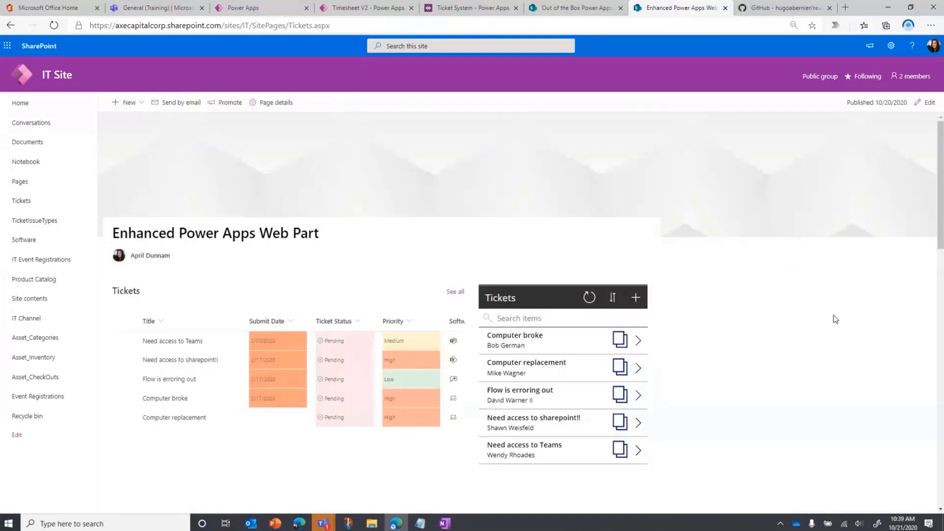
scroll(835, 319, down, 1)
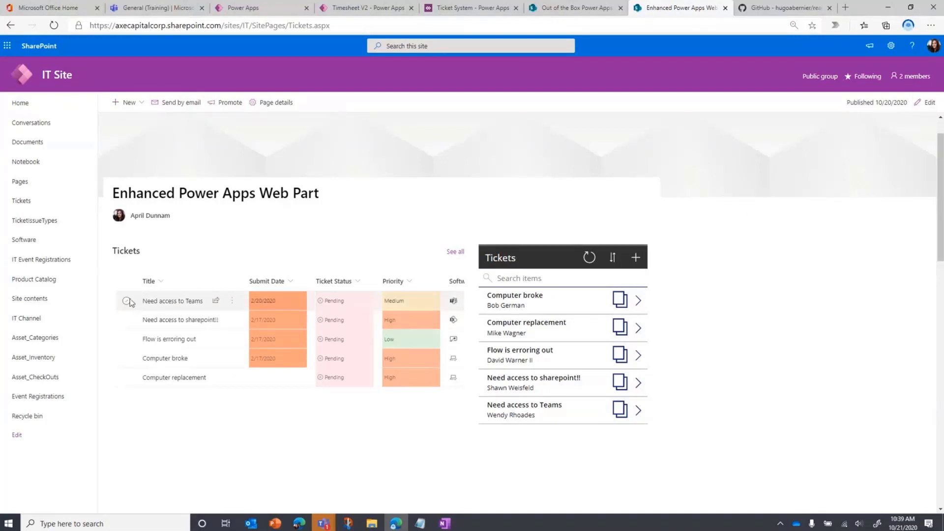
click(126, 339)
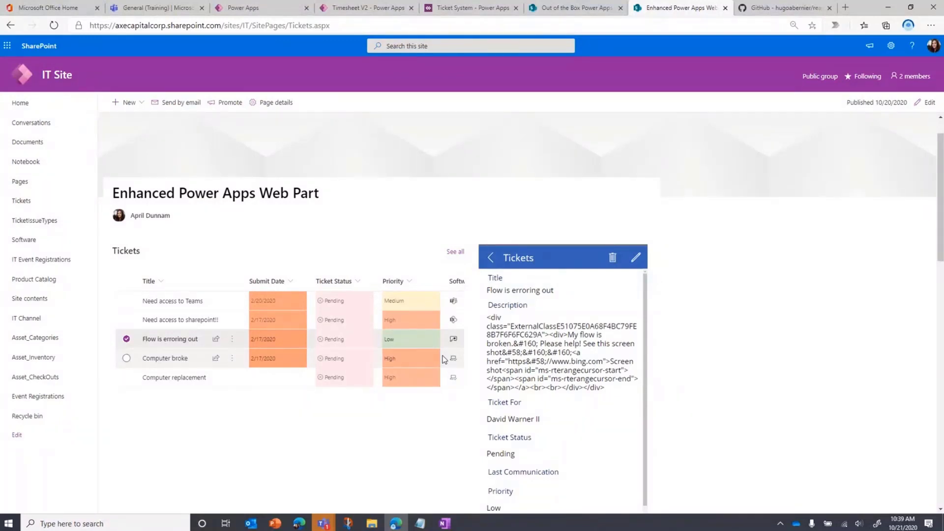
Put the Tickets page in edit mode and expand the web part's Dynamic Properties
click(930, 102)
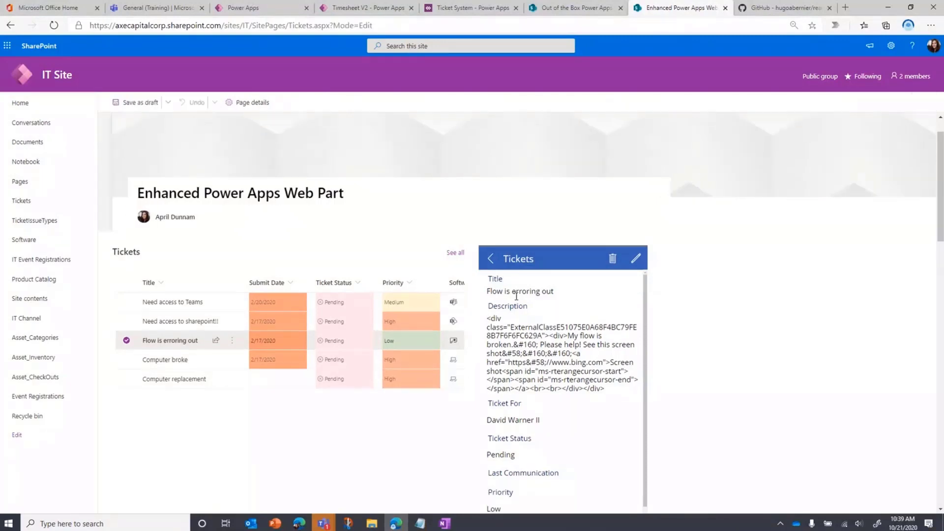
scroll(604, 335, down, 2)
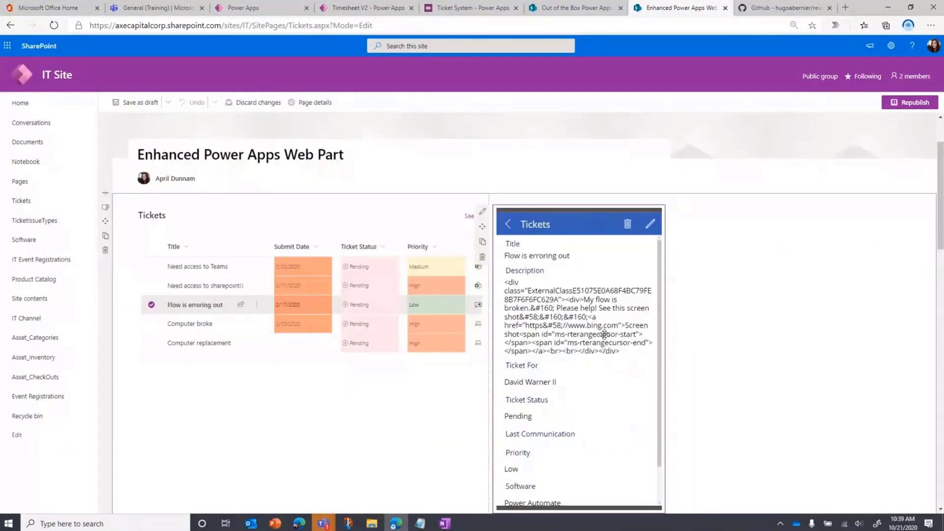
click(482, 213)
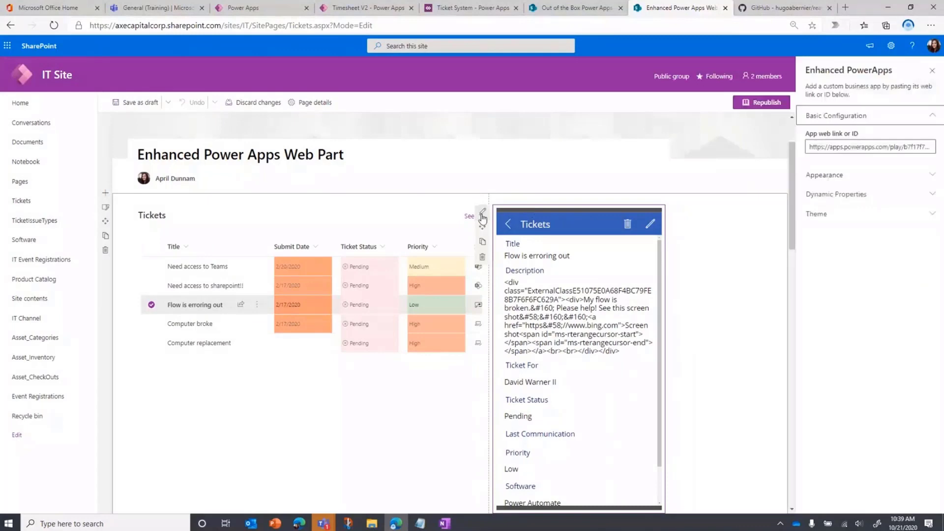
click(850, 194)
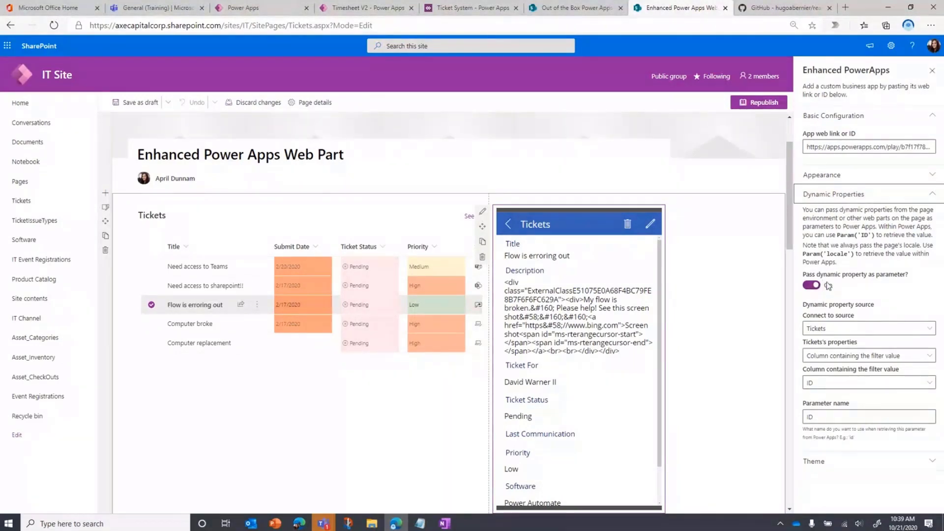
Connect to source Tickets, passing the column containing the filter value, column ID
click(918, 330)
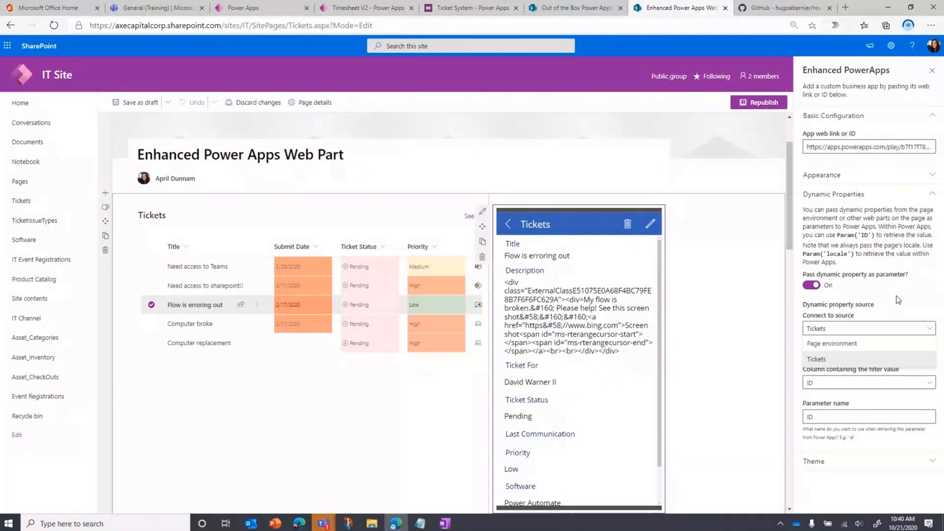
click(866, 359)
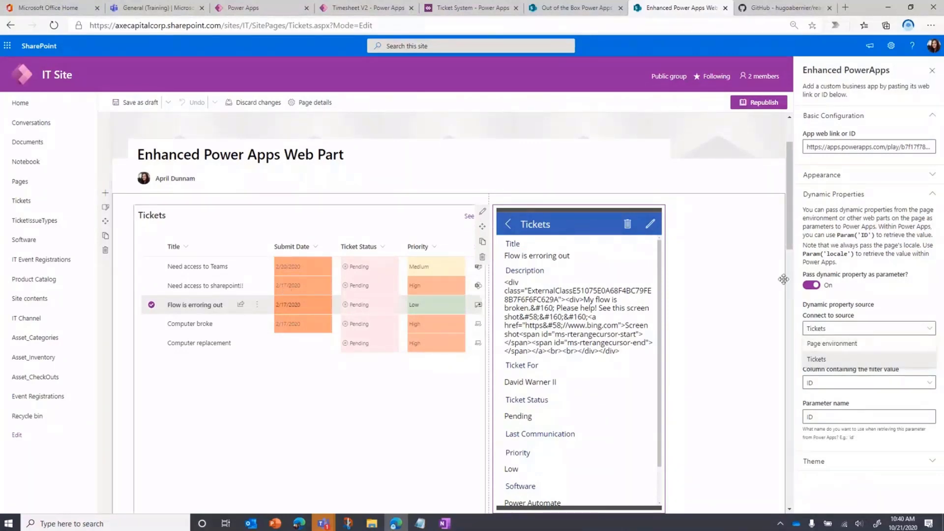
click(933, 357)
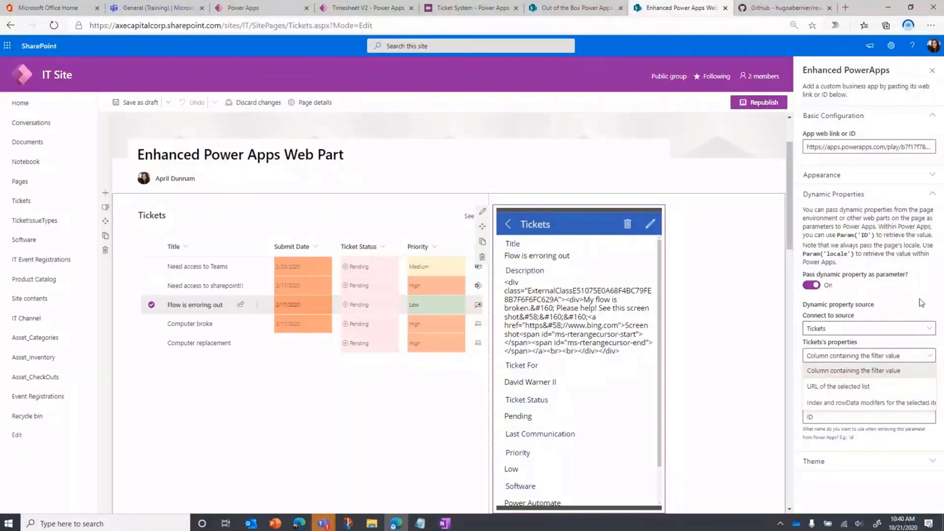
click(866, 370)
click(866, 382)
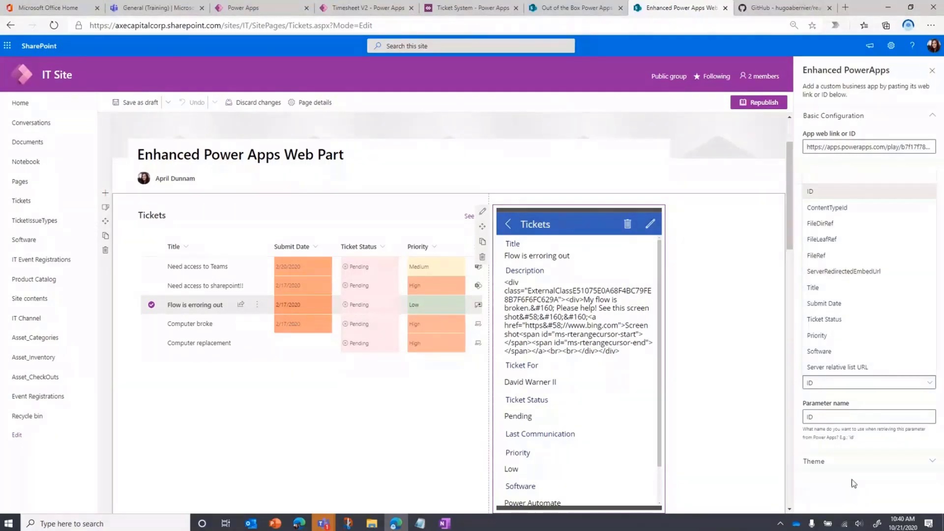
click(860, 415)
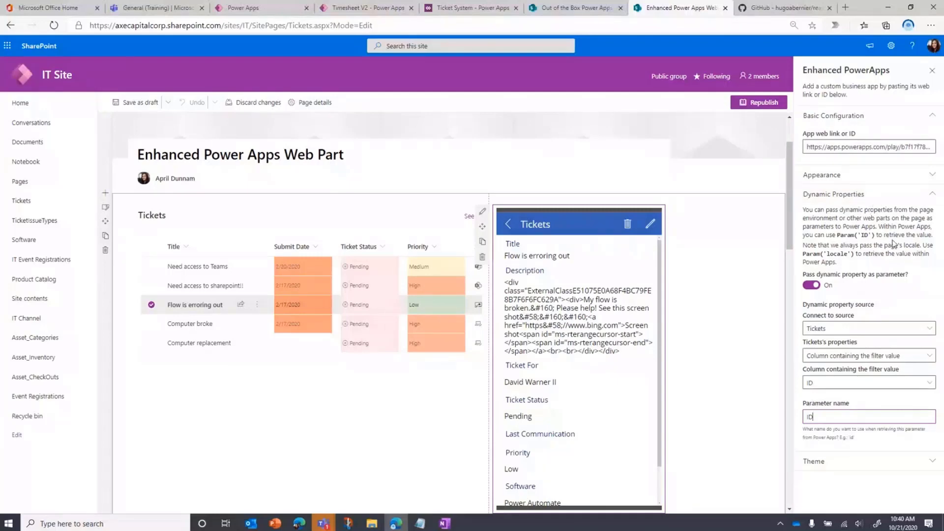
Show the Ticket System app's OnStart formula in an expanded, formatted formula bar
click(476, 9)
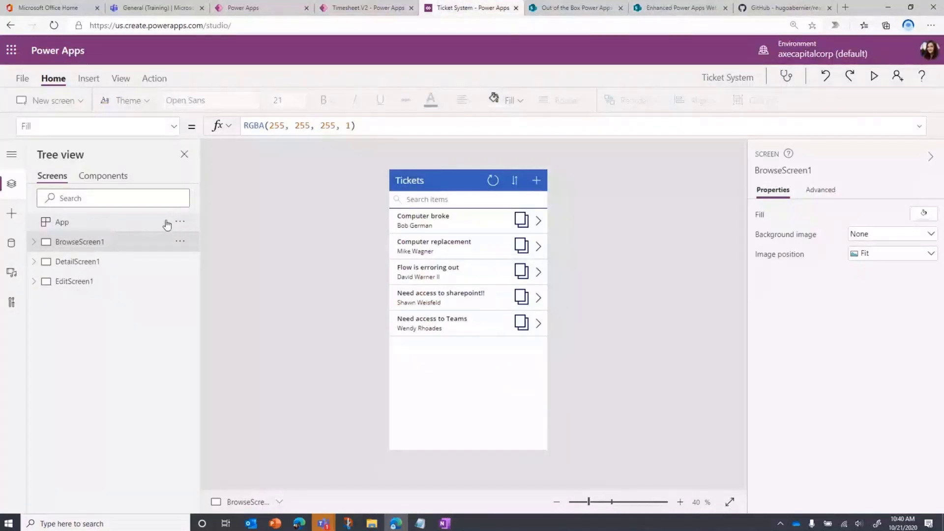
click(127, 225)
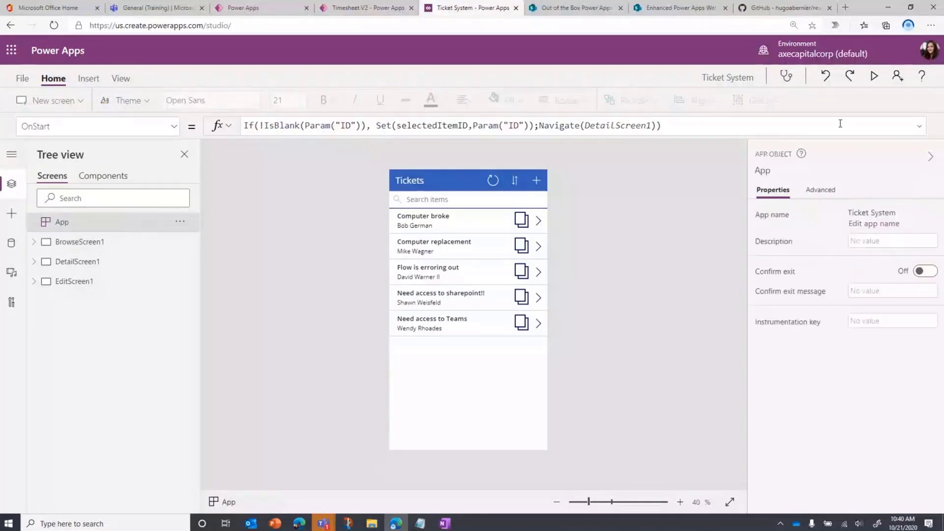
click(919, 126)
click(282, 219)
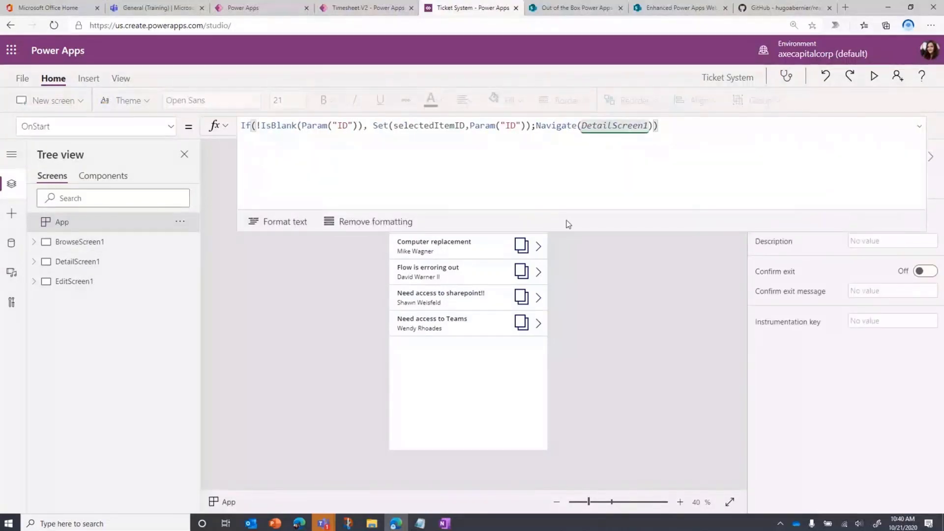
drag(556, 231, 555, 423)
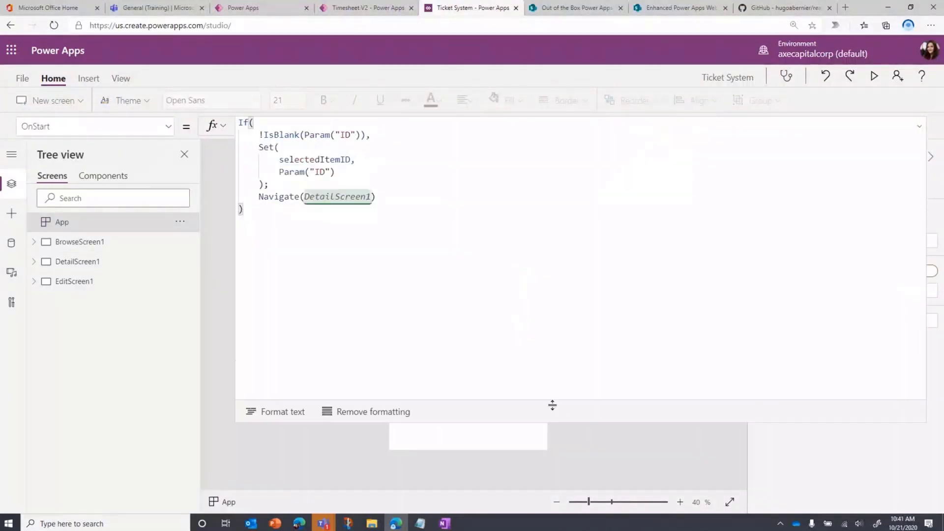
Inspect the Set(selectedItemID, Param("ID")) statement, then collapse the formula bar
click(423, 136)
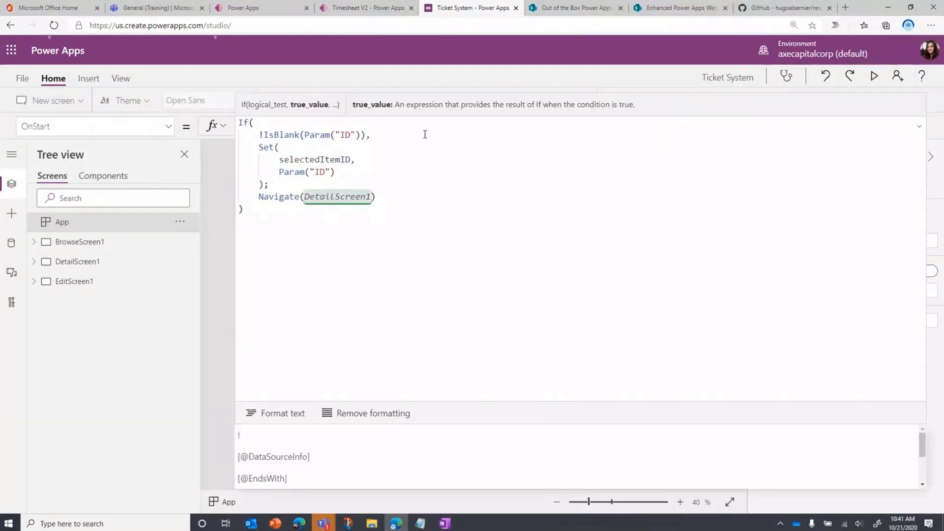
click(362, 161)
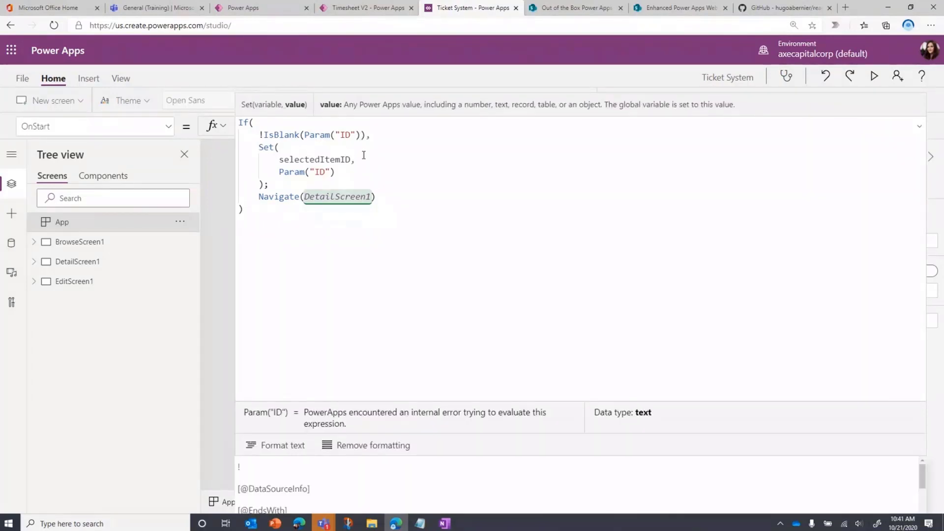
click(358, 173)
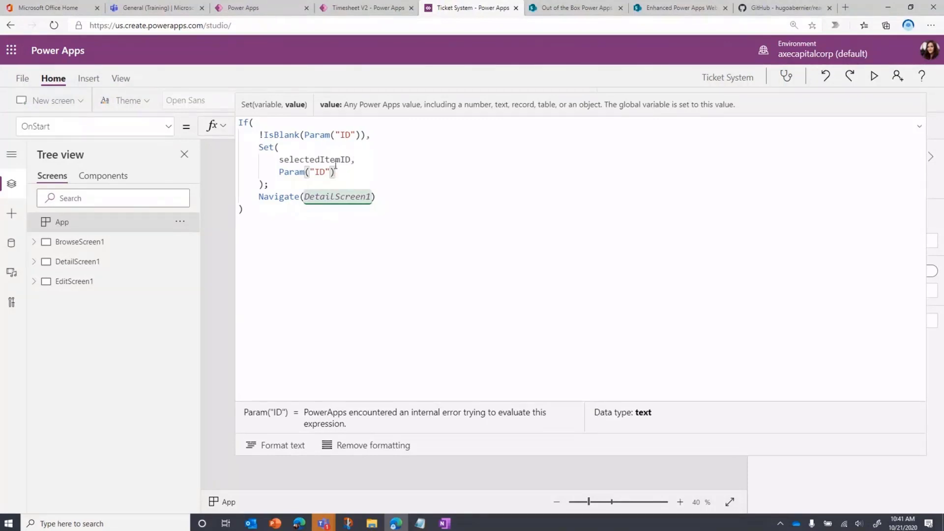
click(328, 189)
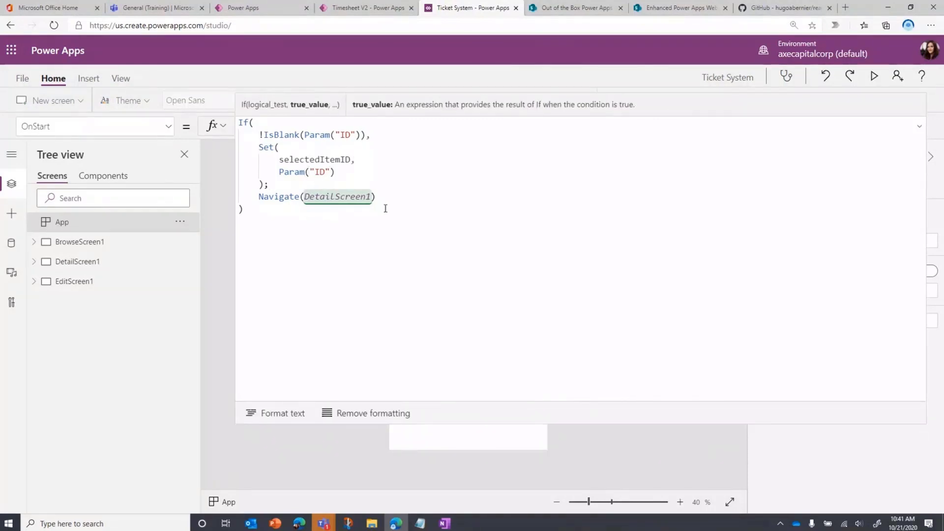
click(919, 127)
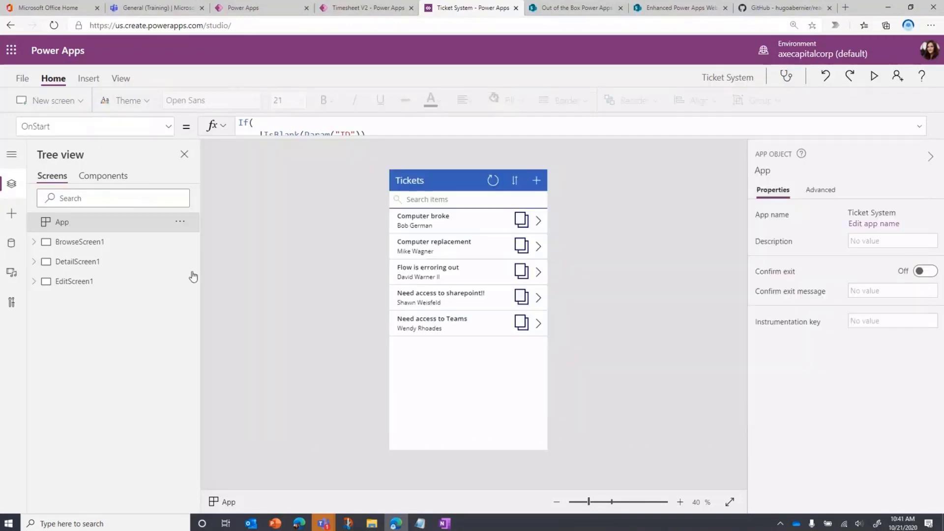
Select DetailForm1 on the detail screen and expand its Item formula
click(121, 268)
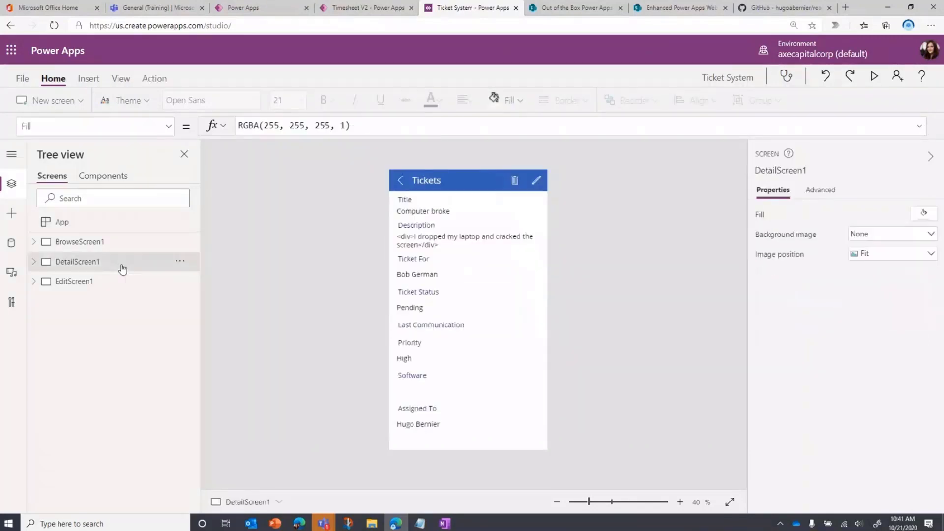
click(479, 369)
click(89, 282)
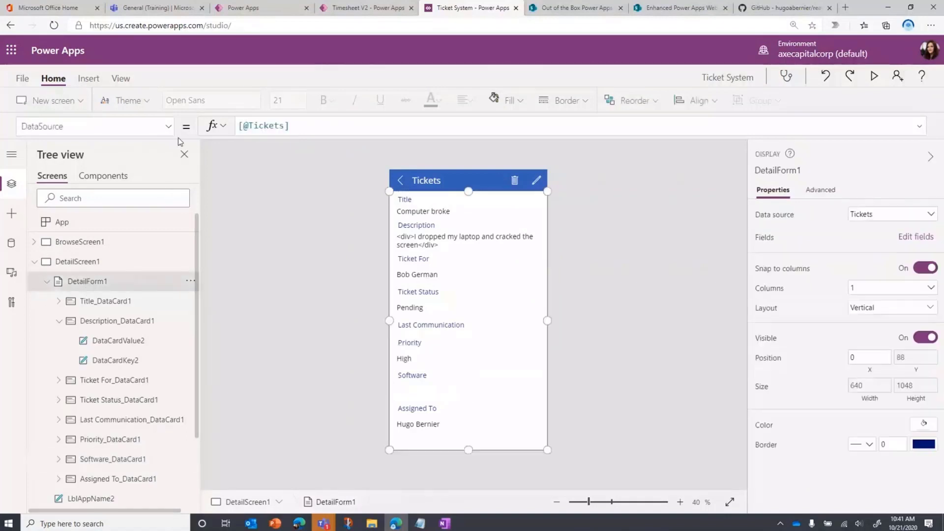
click(166, 128)
click(29, 318)
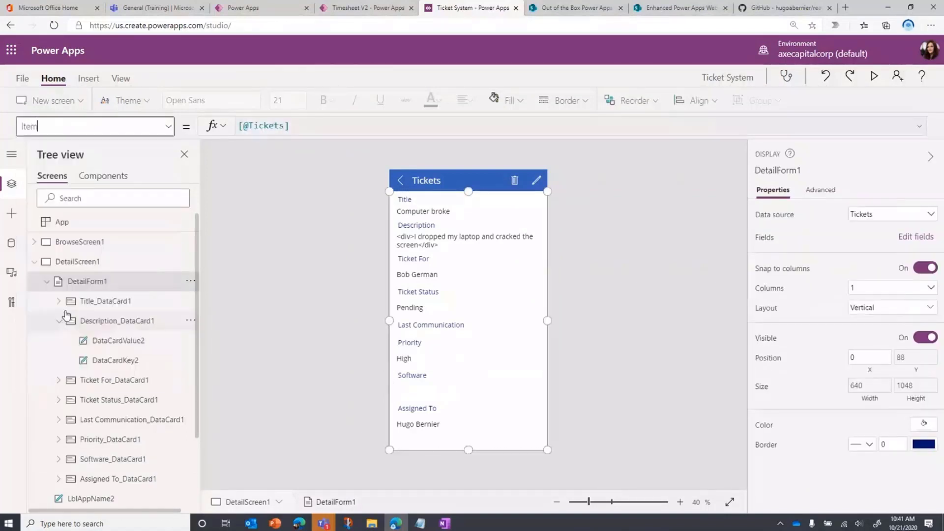
click(918, 127)
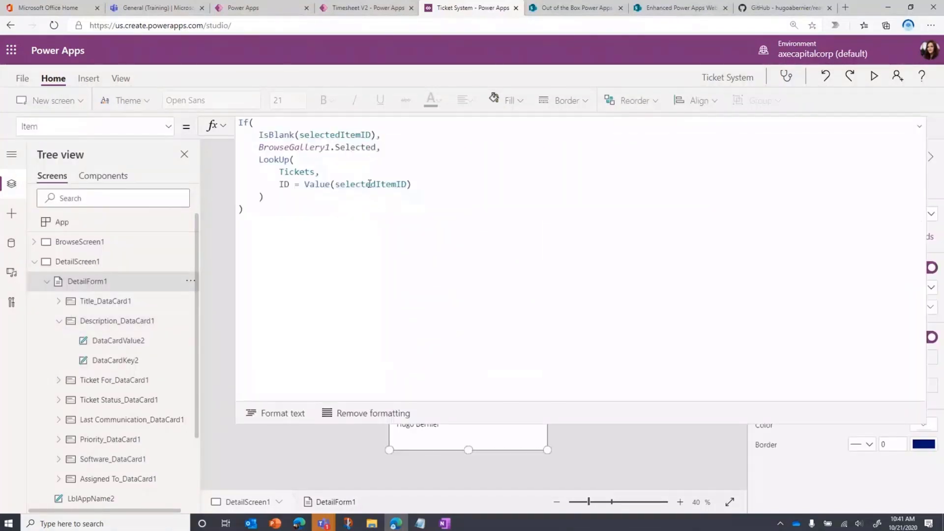
Review the IsBlank(selectedItemID) gallery fallback and LookUp by ID, then collapse the formula
click(432, 134)
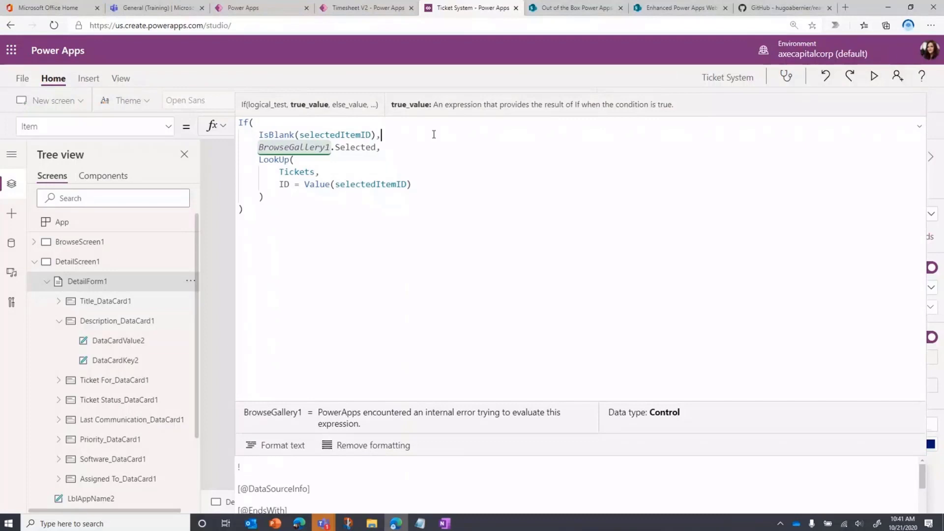
click(390, 148)
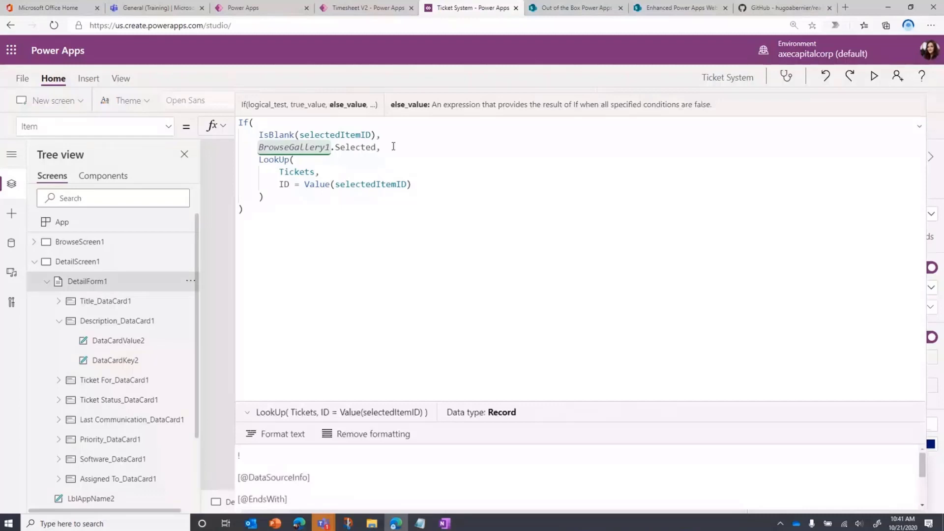
click(446, 169)
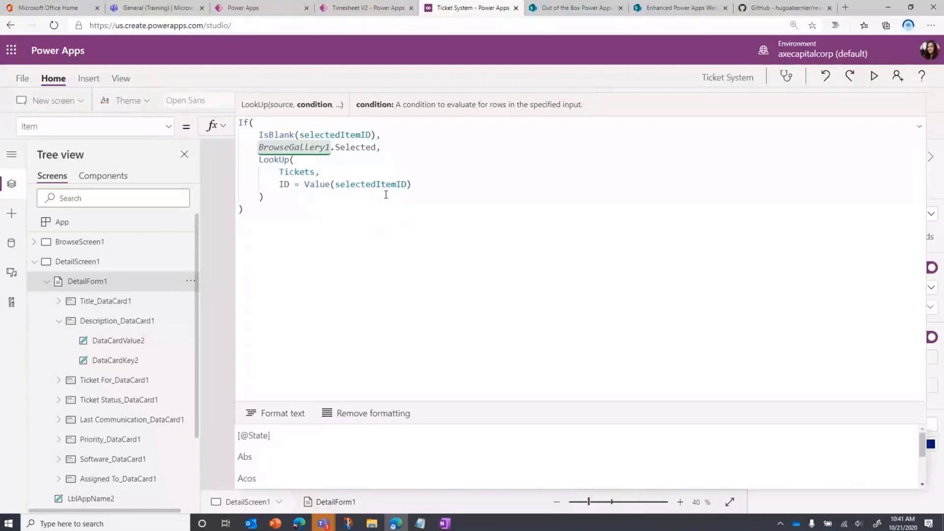
click(918, 127)
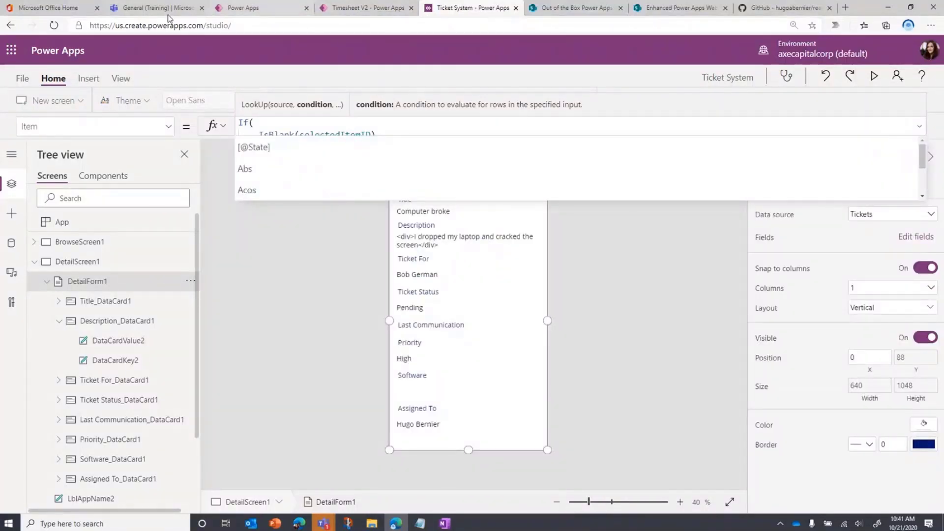
Return to the SharePoint Tickets page and close the Section options pane
click(677, 9)
click(766, 305)
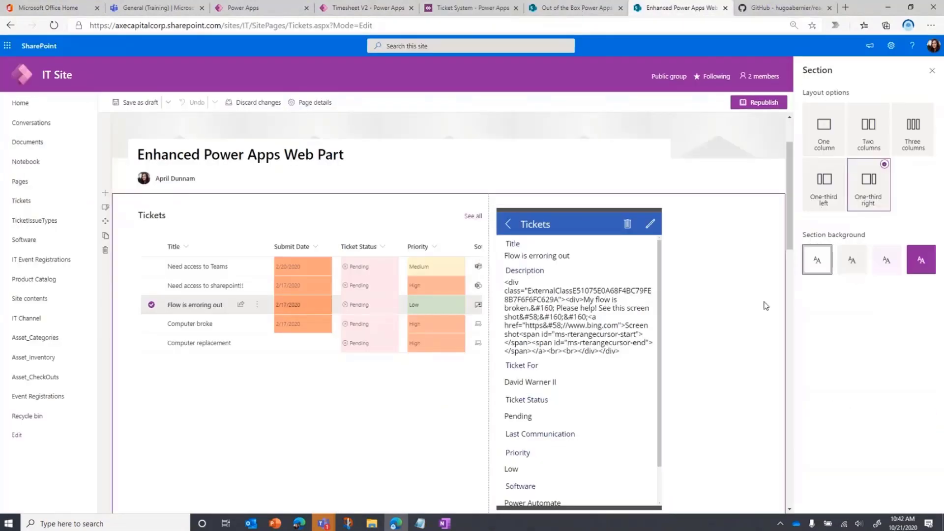
click(932, 73)
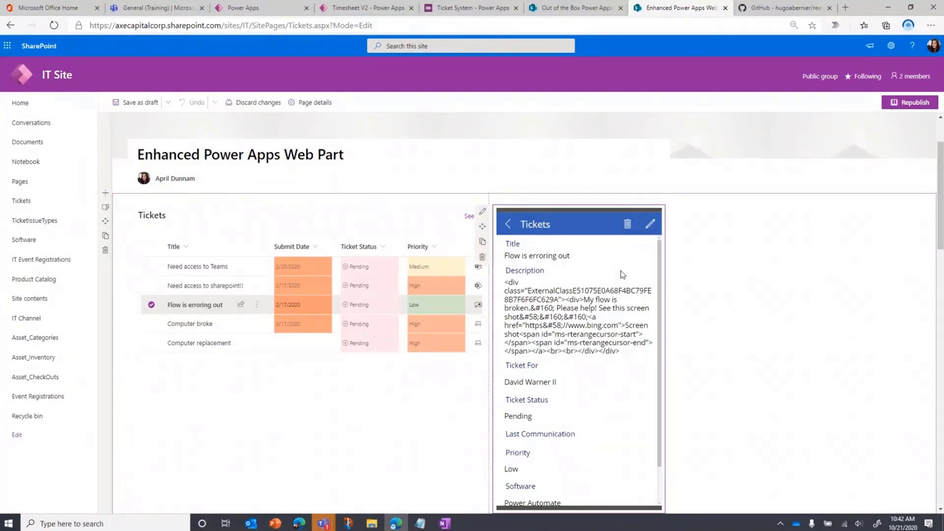
Tick buttonBackground next to bodyText in Theme variant properties and note the ColorValue(Param('themevaluename')) hint
click(483, 212)
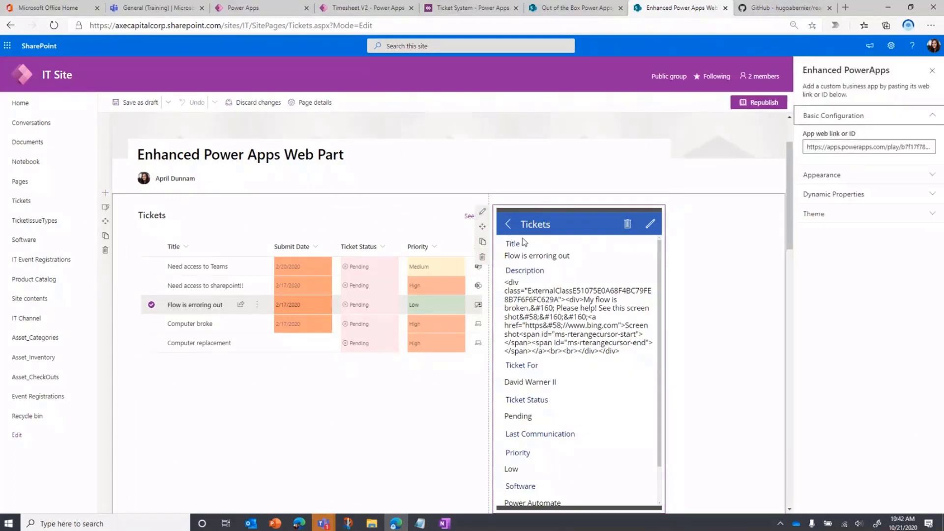
click(871, 218)
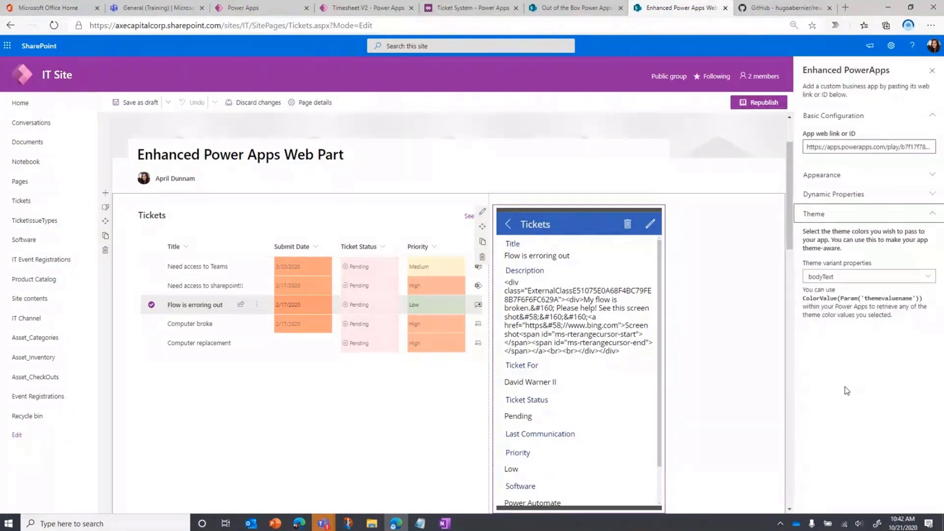
click(928, 276)
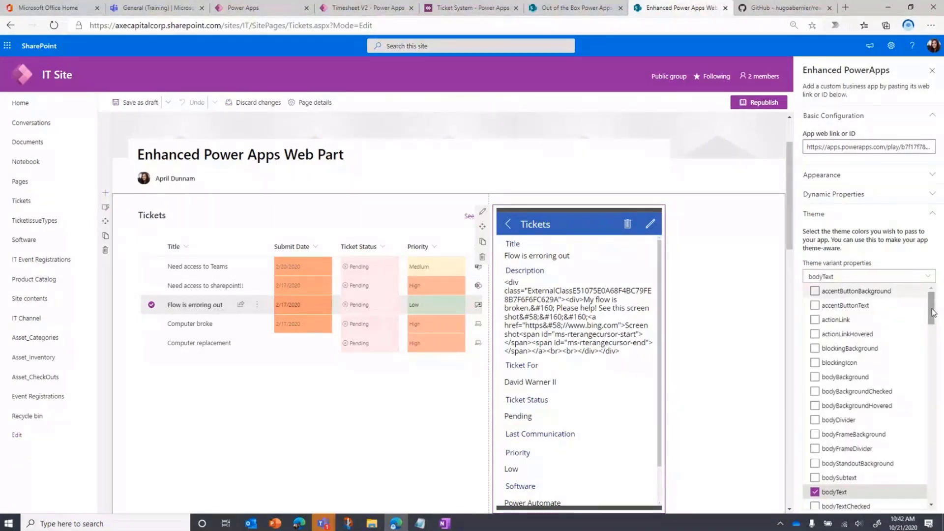
drag(931, 312, 930, 337)
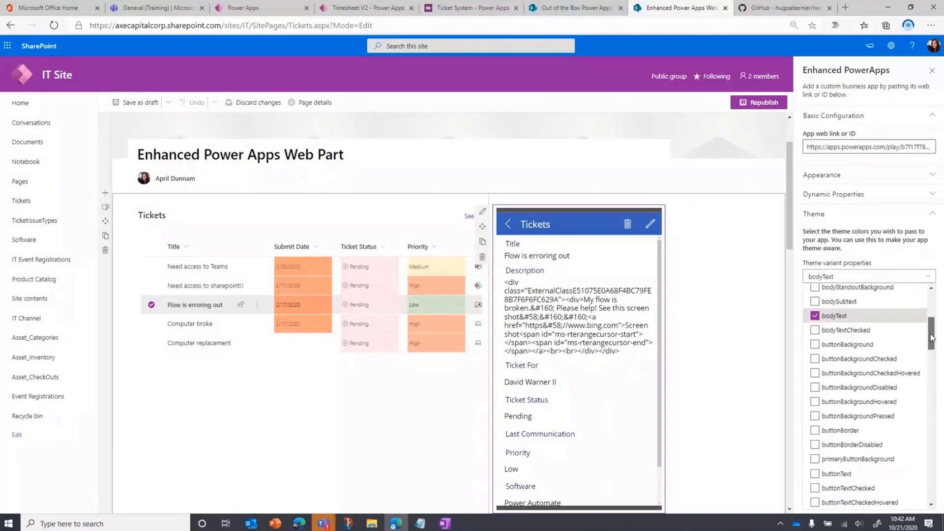
scroll(880, 347, up, 1)
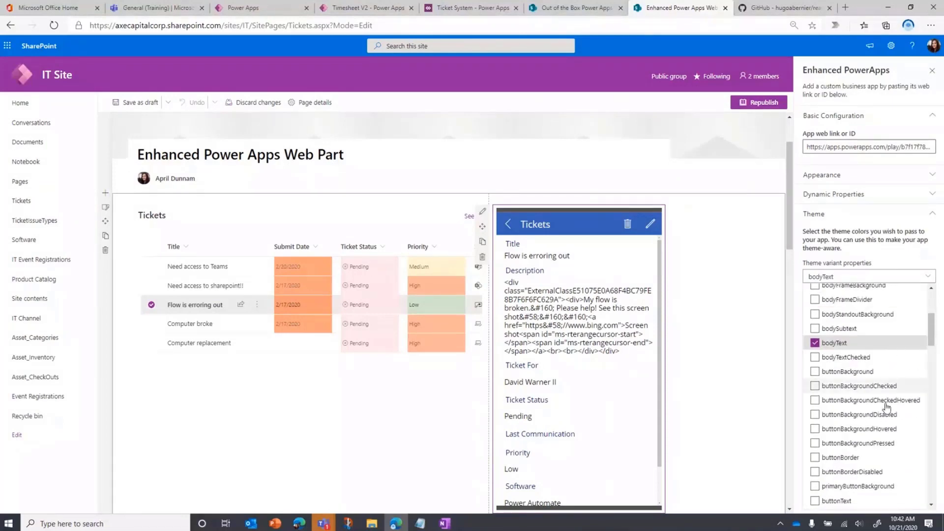
scroll(880, 408, up, 2)
click(852, 442)
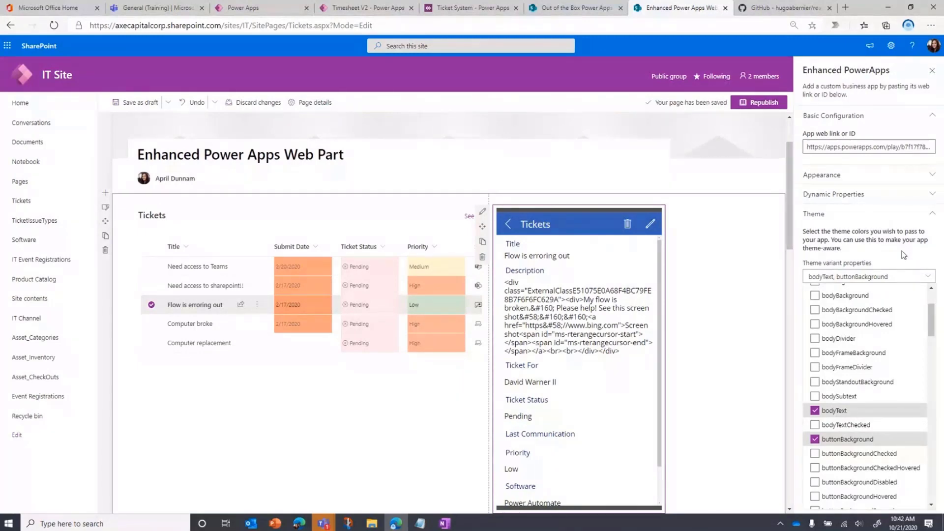
scroll(860, 368, down, 1)
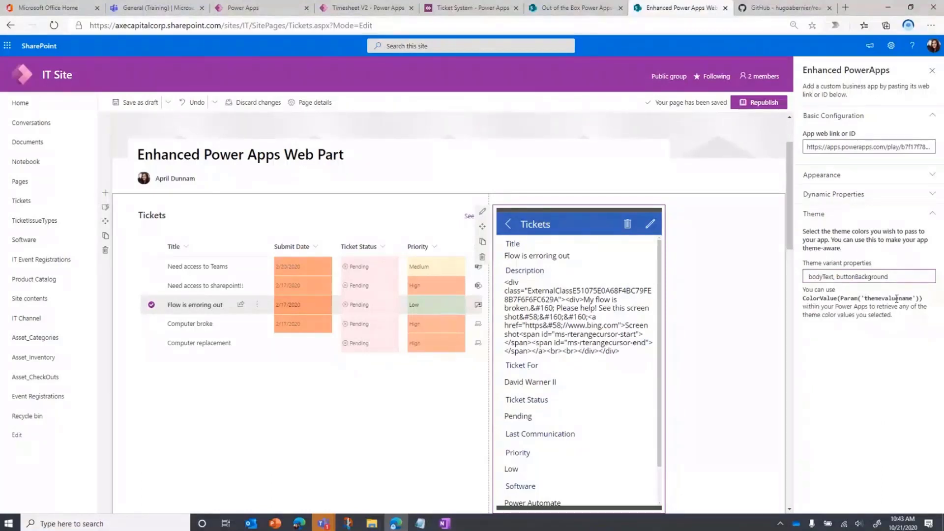
drag(923, 298, 802, 299)
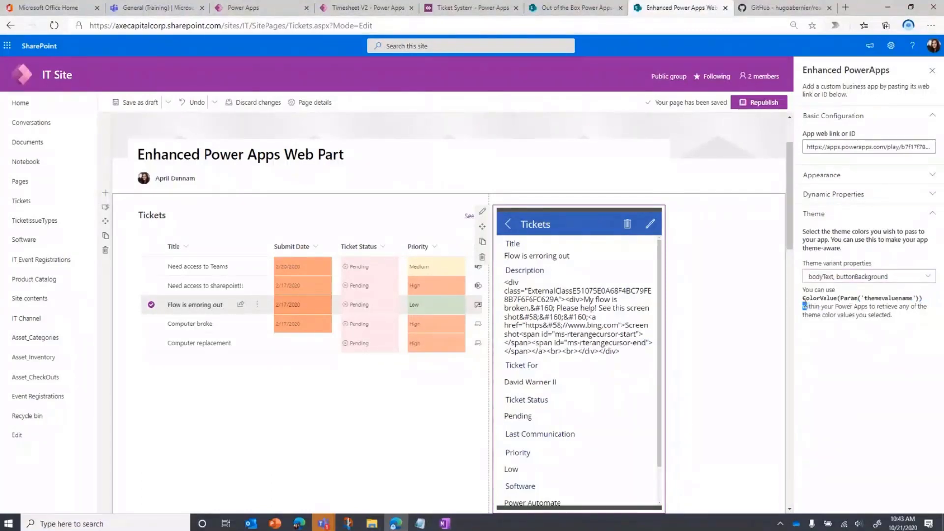
click(846, 316)
In the Ticket System app, select the header bar rectangle on the Tickets browse screen
click(472, 8)
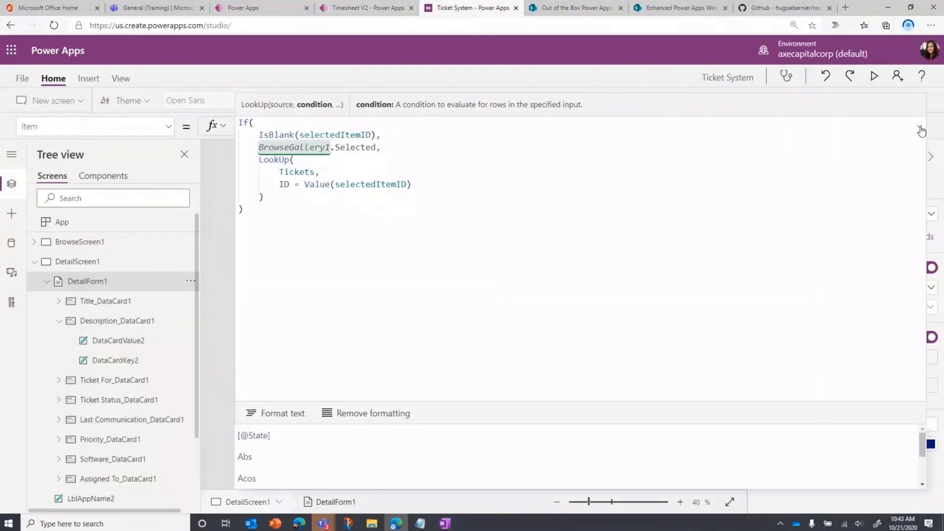
click(919, 126)
click(919, 126)
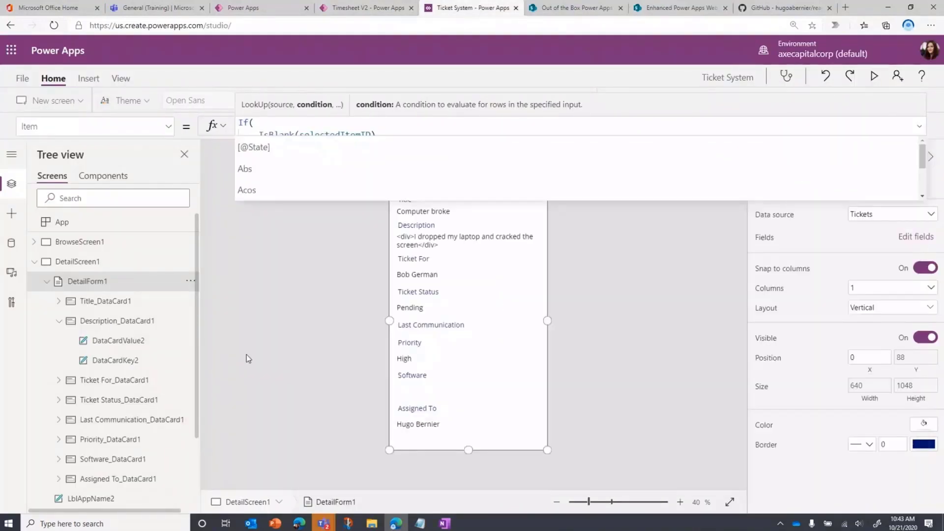
click(118, 260)
click(108, 243)
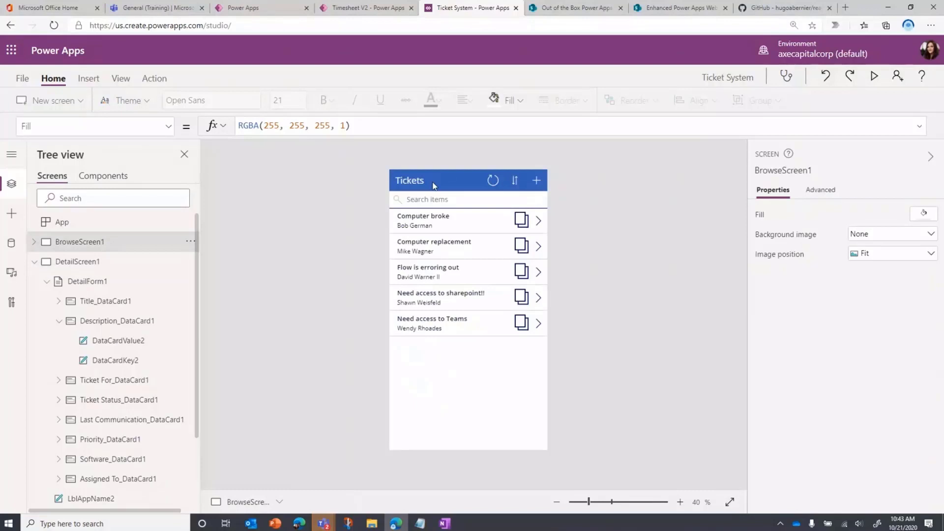
click(413, 180)
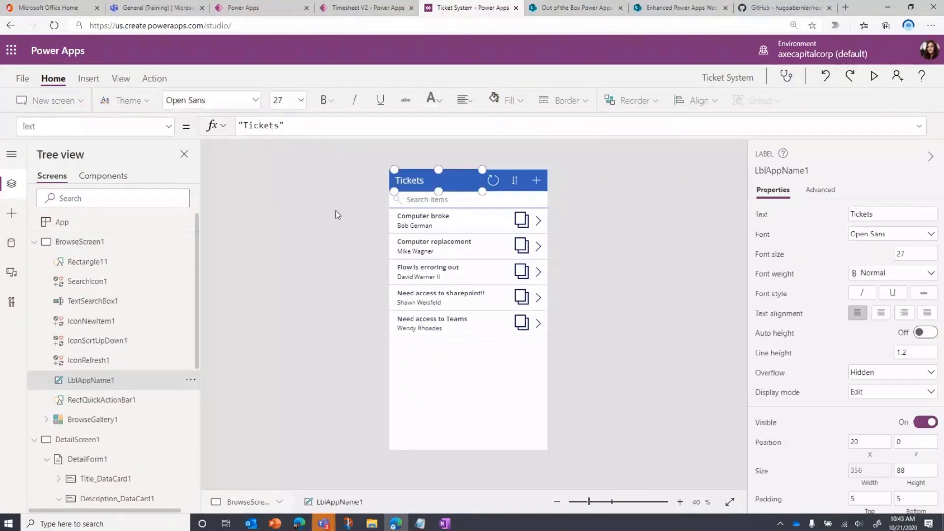
click(124, 400)
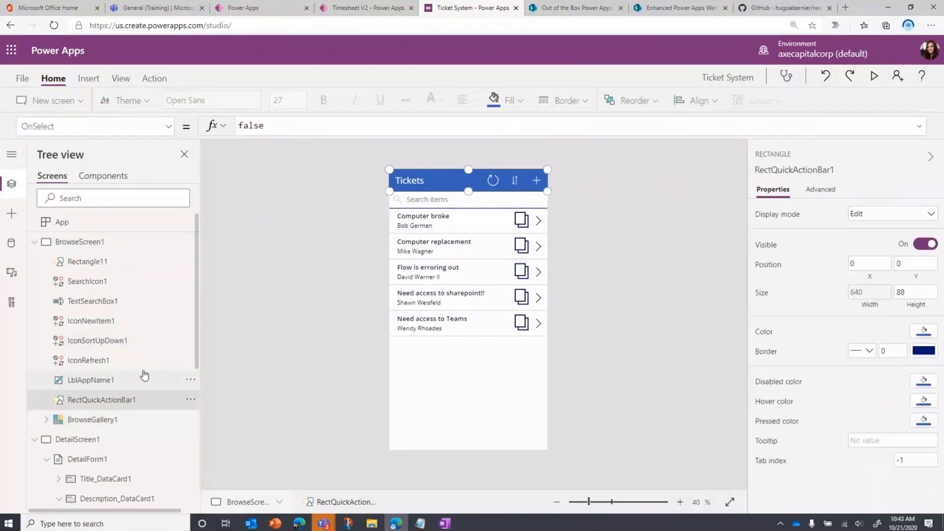
Format the rectangle's Fill formula, ColorValue(Param("bodyText")) with an RGBA fallback, onto indented lines
click(167, 126)
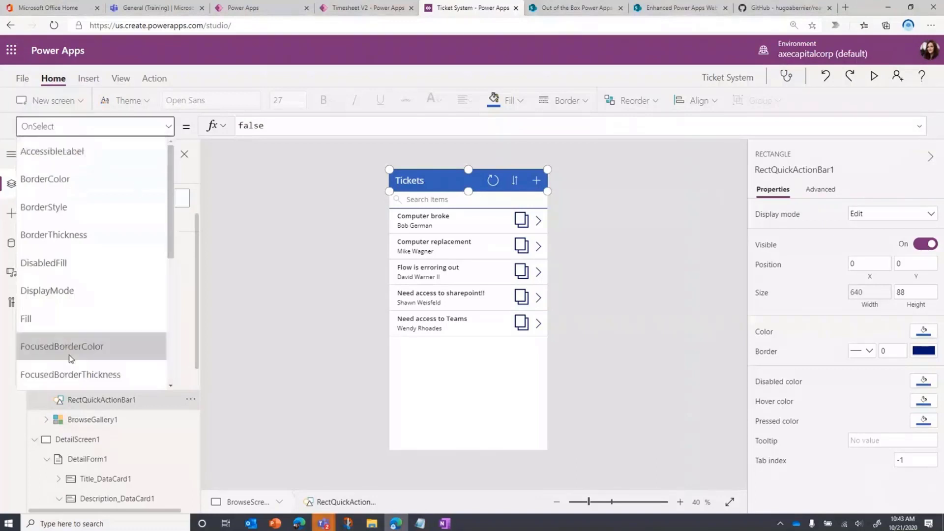
click(58, 312)
click(919, 126)
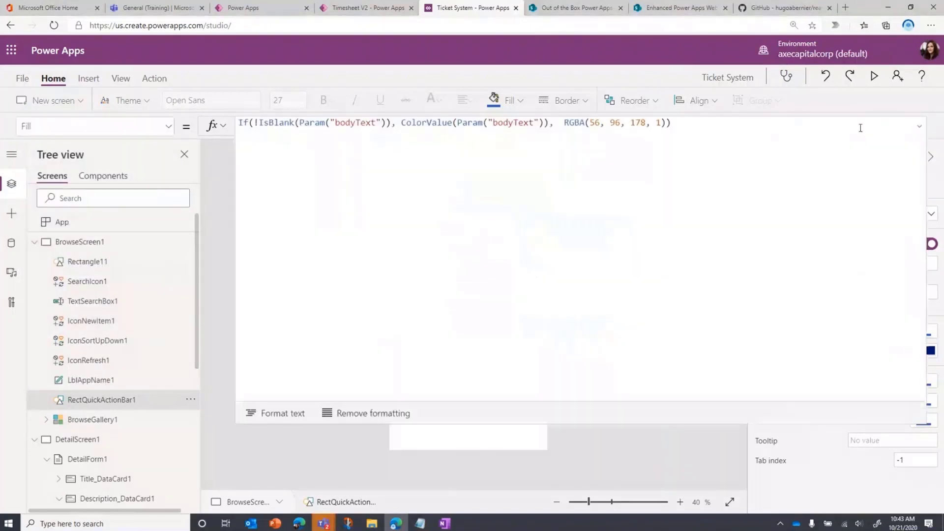
click(277, 413)
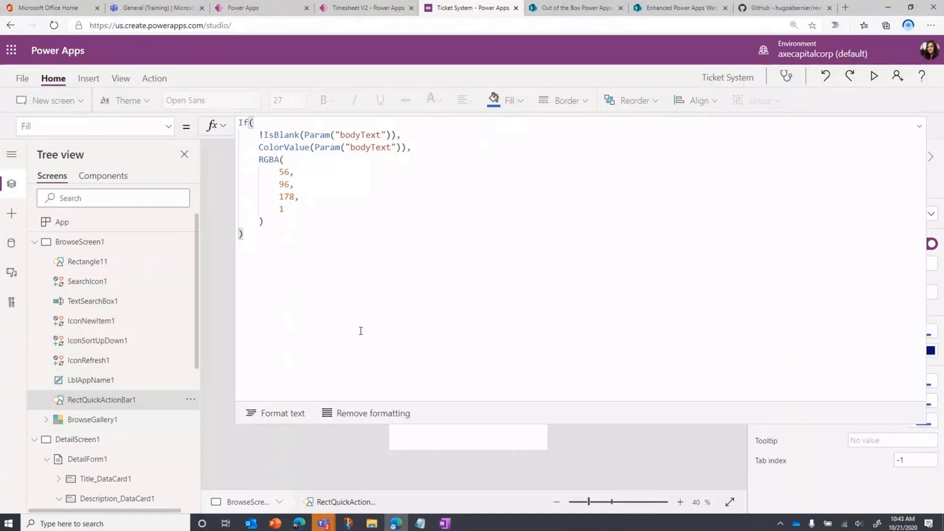
click(275, 147)
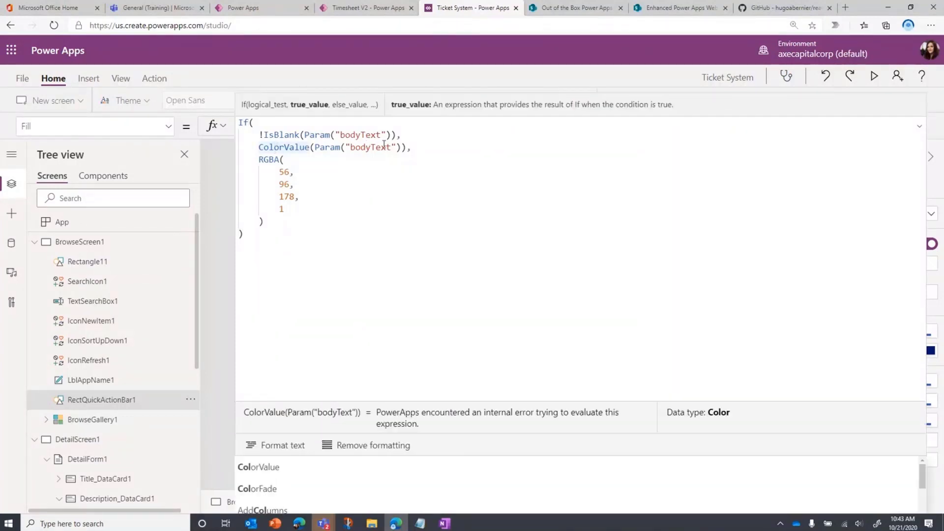
click(323, 160)
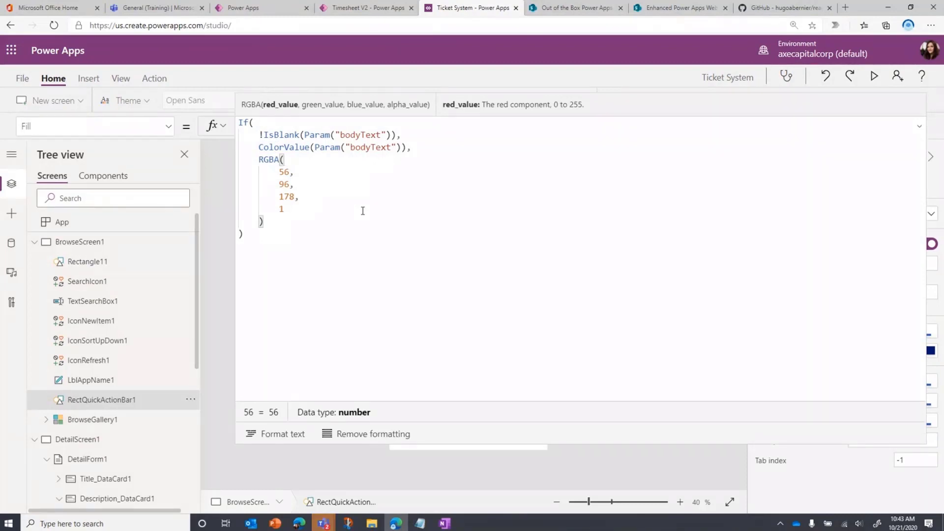
click(919, 126)
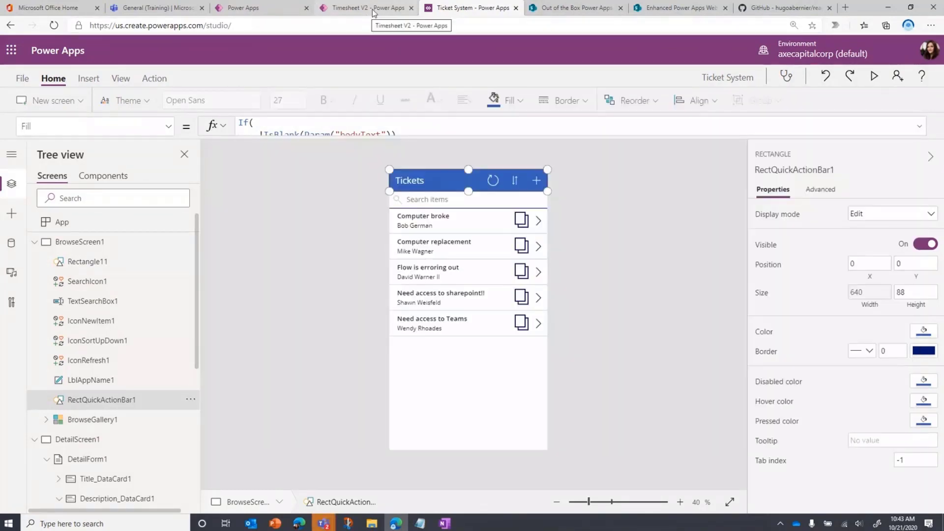
Look over the ticket gallery and detail screen, then return to the SharePoint page
click(398, 219)
click(34, 241)
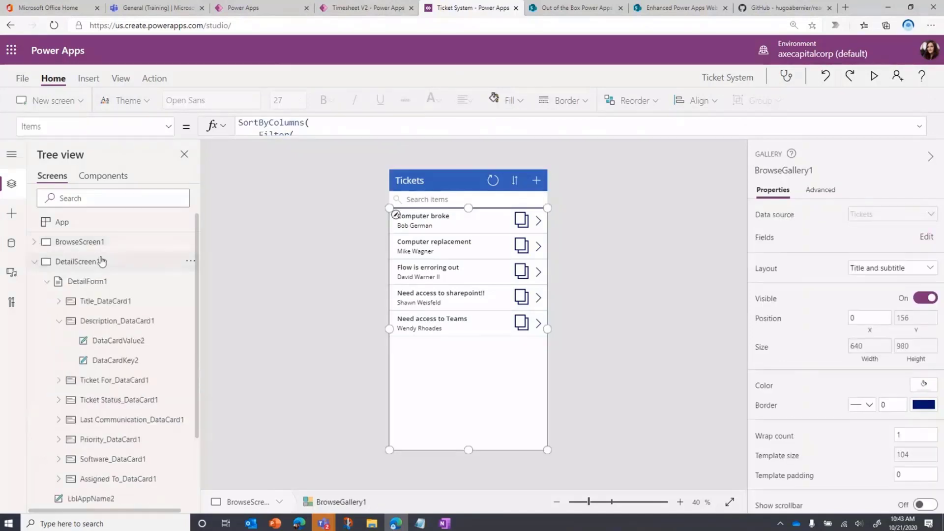
click(99, 261)
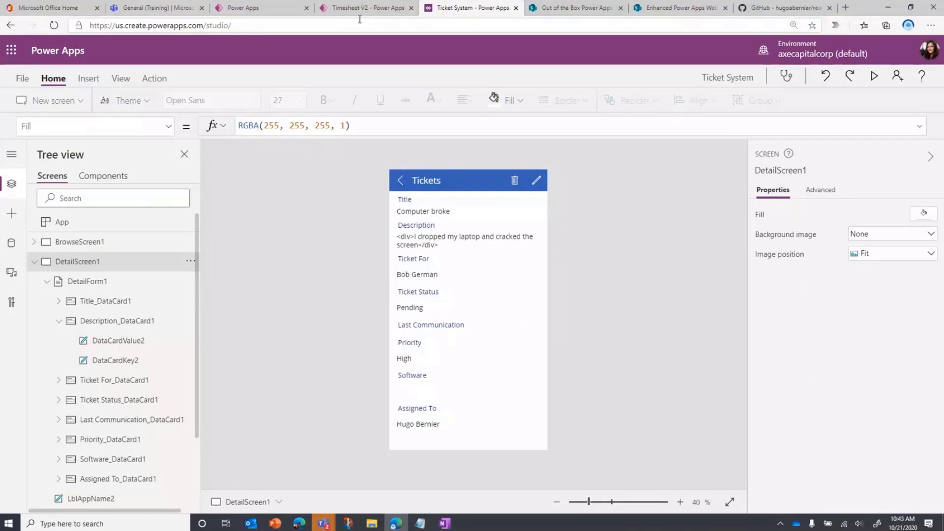
click(695, 14)
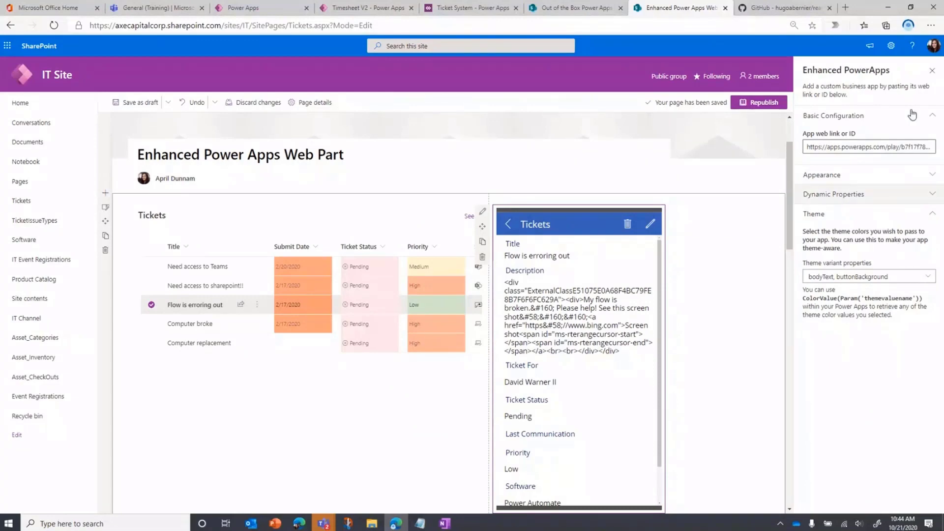
Republish the page, then check the 'Need access to sharepoint!!' and 'Flow is erroring out' tickets in the app
click(932, 71)
click(895, 102)
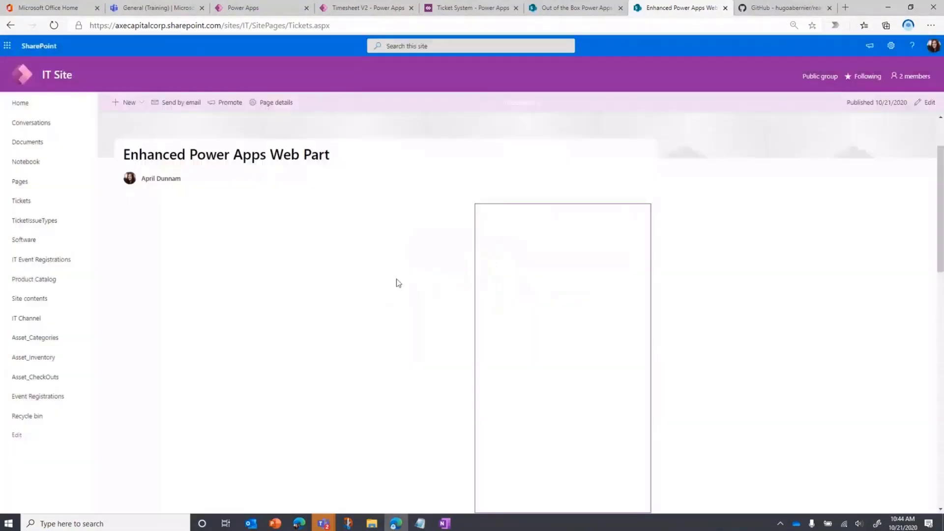
click(172, 282)
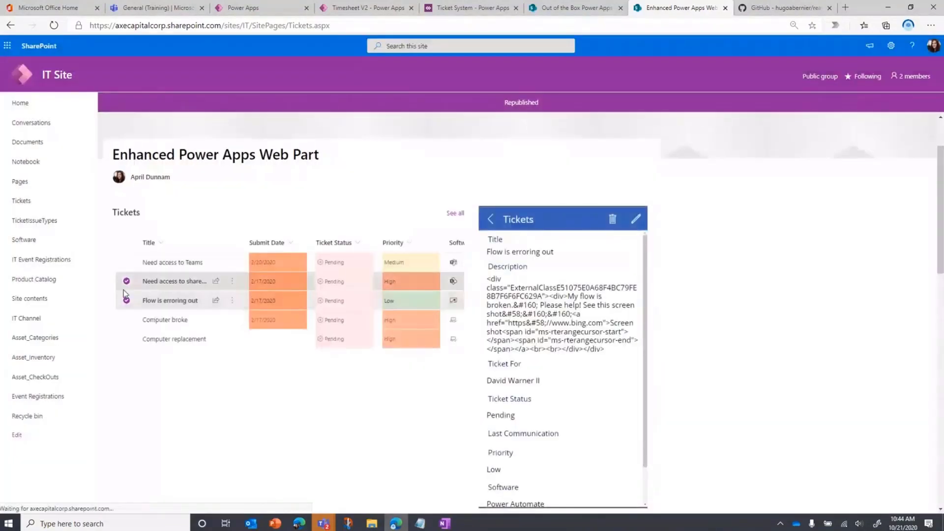
click(127, 300)
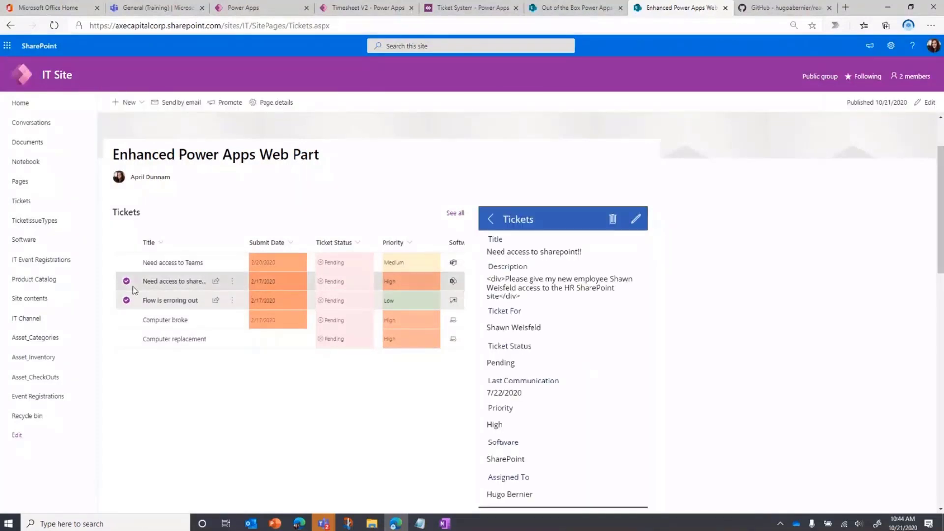
click(129, 284)
click(126, 300)
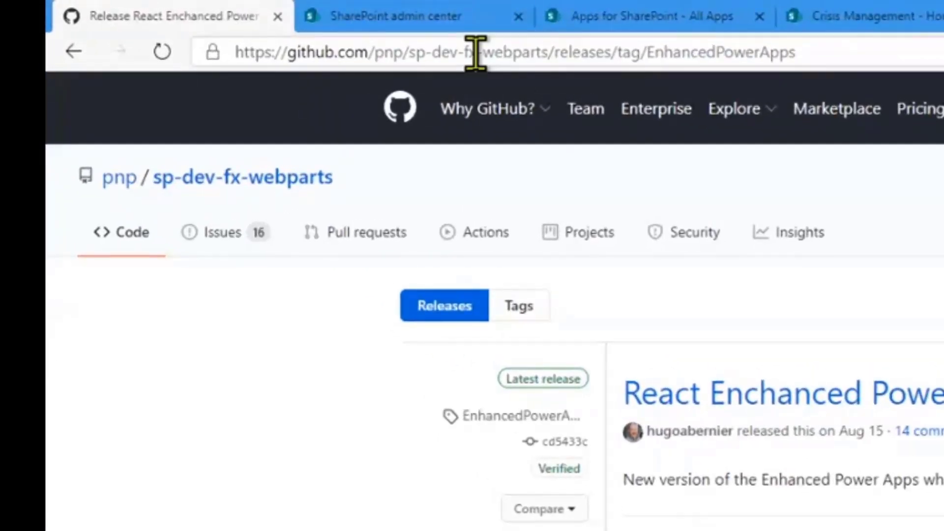
Download react-enhanced-powerapps.sppkg from the release's Assets list
click(554, 52)
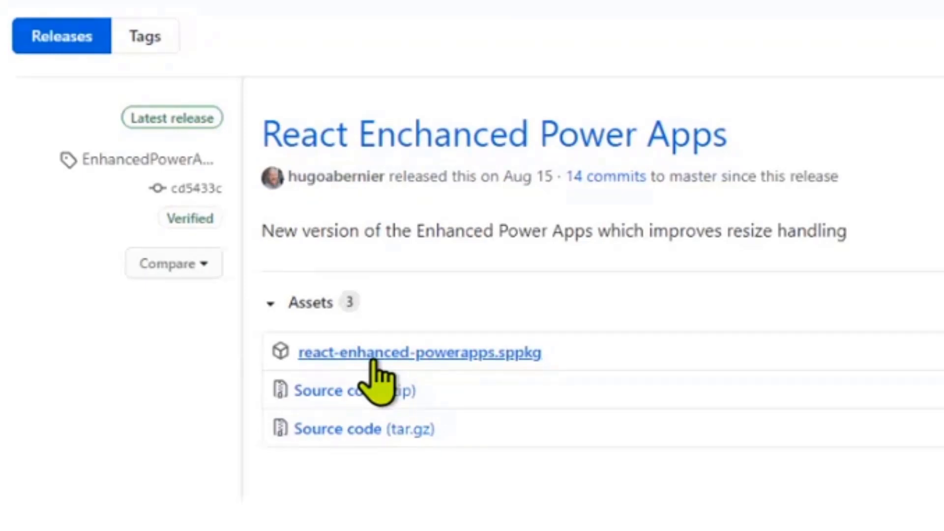
click(373, 361)
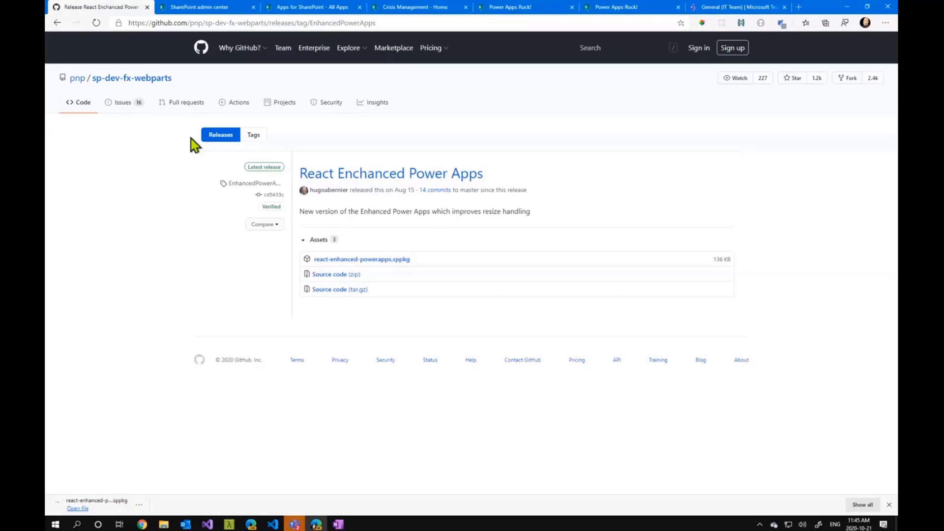
From the SharePoint admin center, go through More features and Apps to the Apps for SharePoint library
click(202, 14)
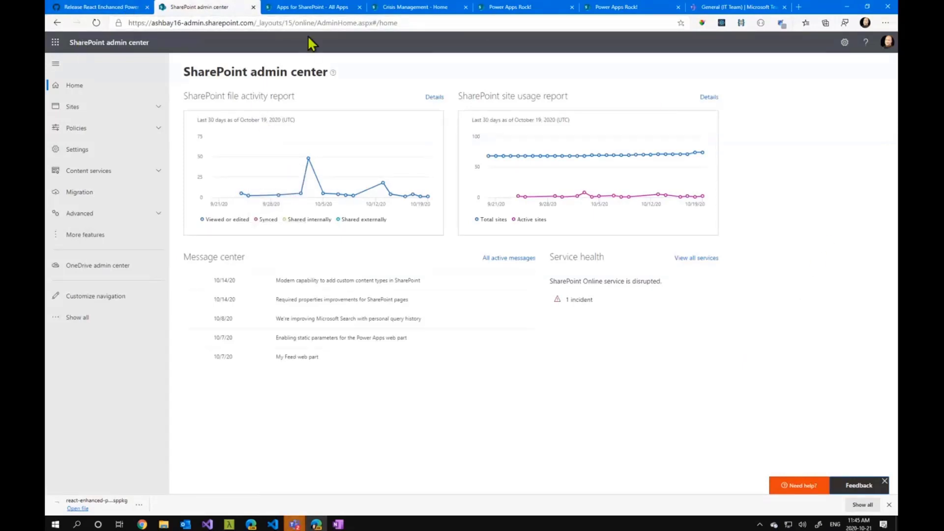
drag(181, 24, 153, 25)
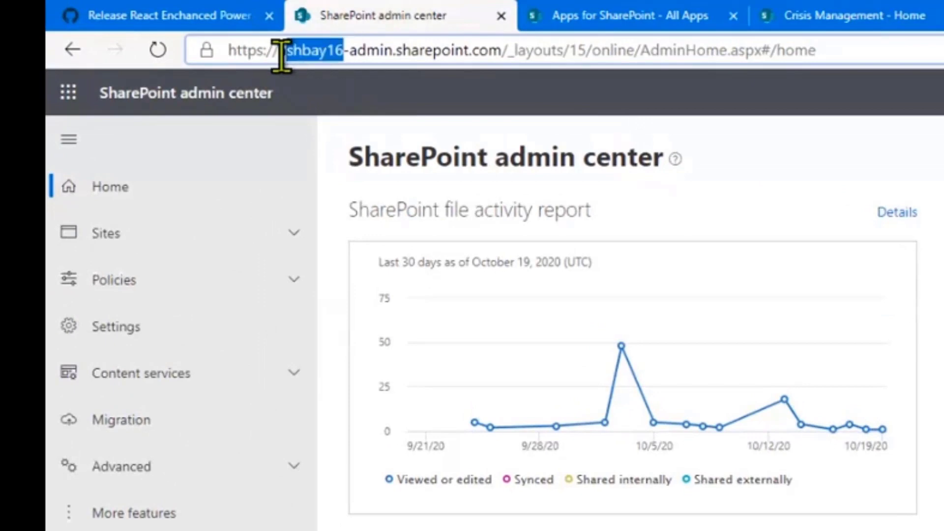
double_click(290, 49)
click(357, 51)
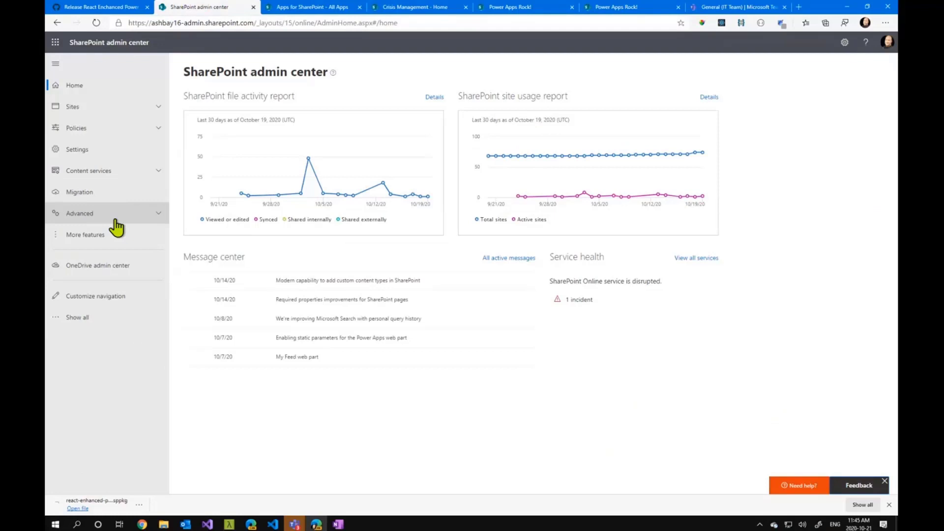
click(121, 236)
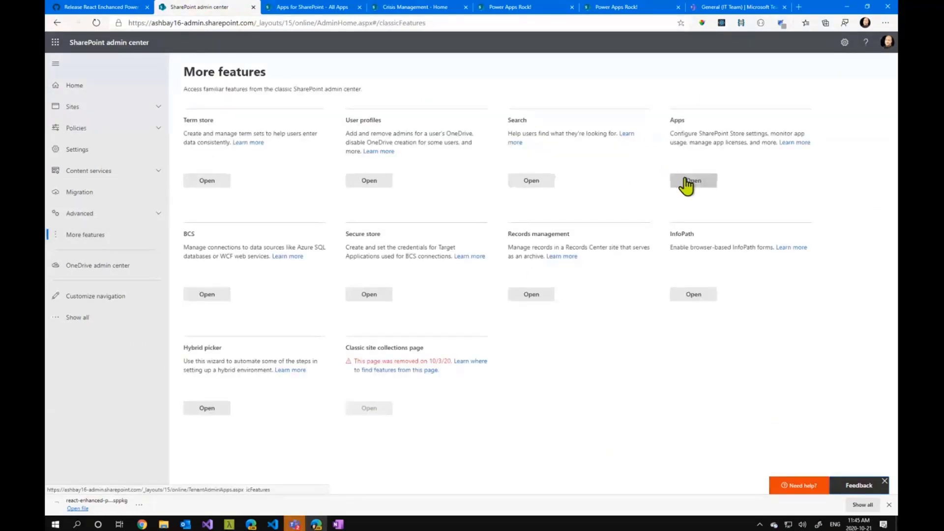
click(690, 182)
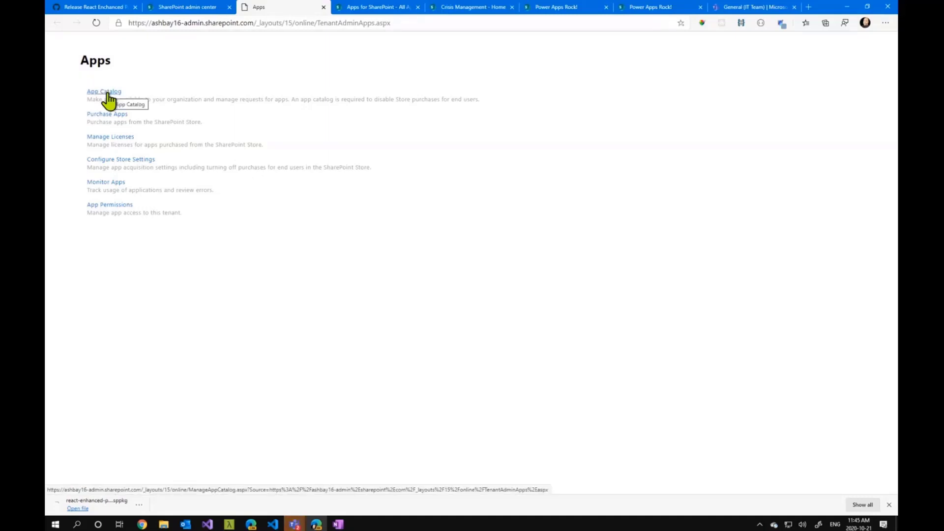
click(357, 10)
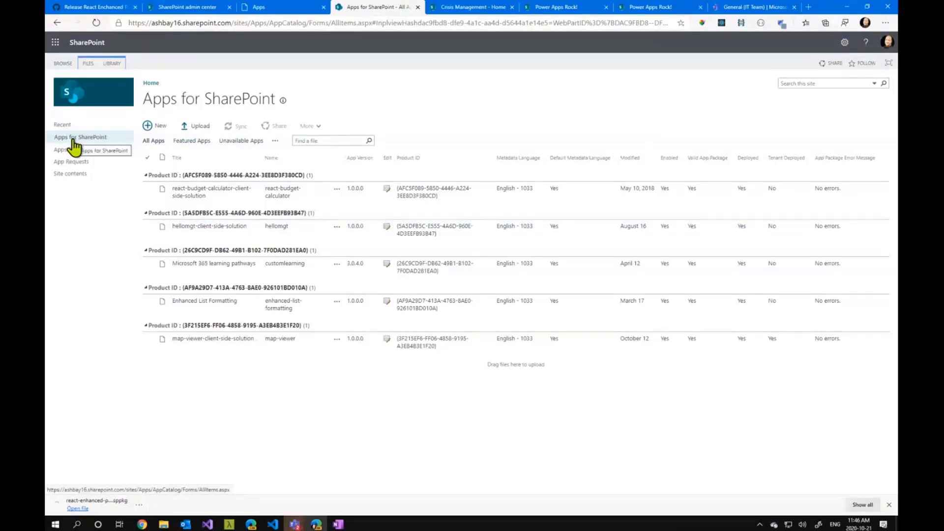
Choose react-enhanced-powerapps.sppkg from Downloads as the package to upload
click(199, 126)
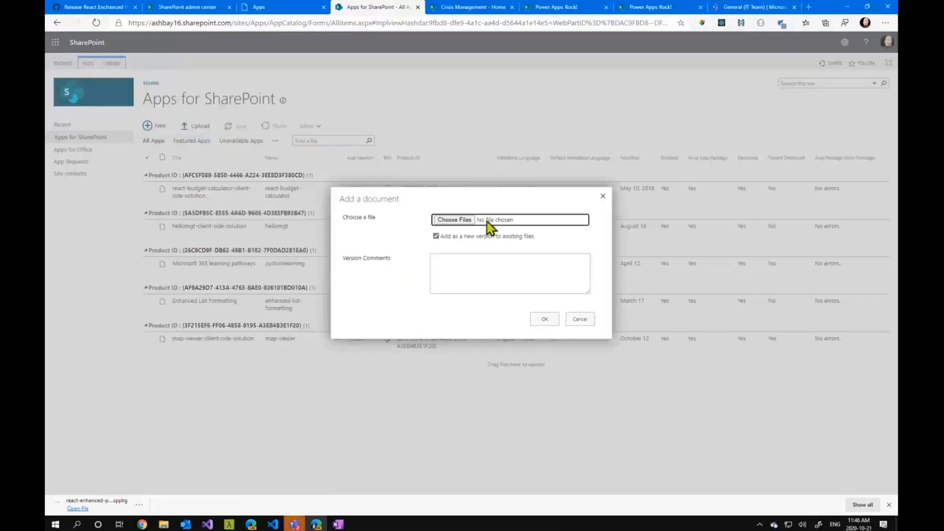
click(445, 221)
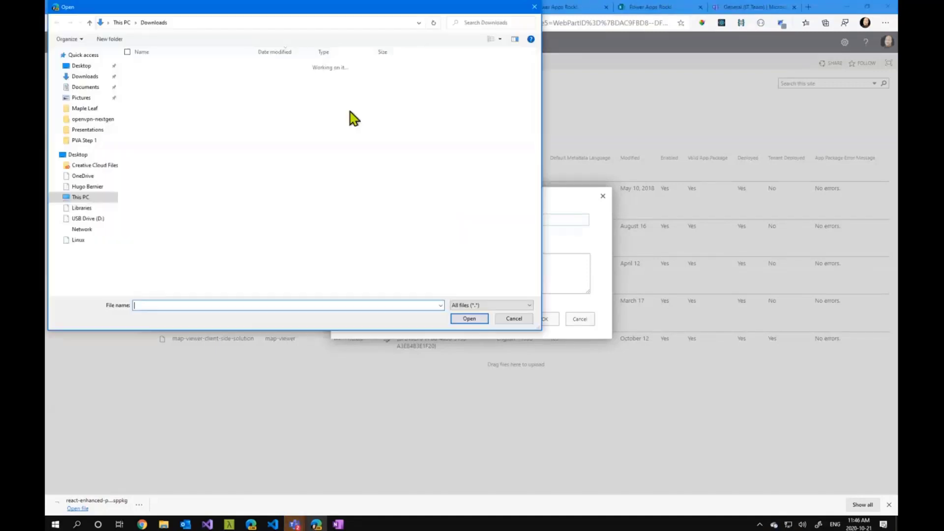
click(73, 77)
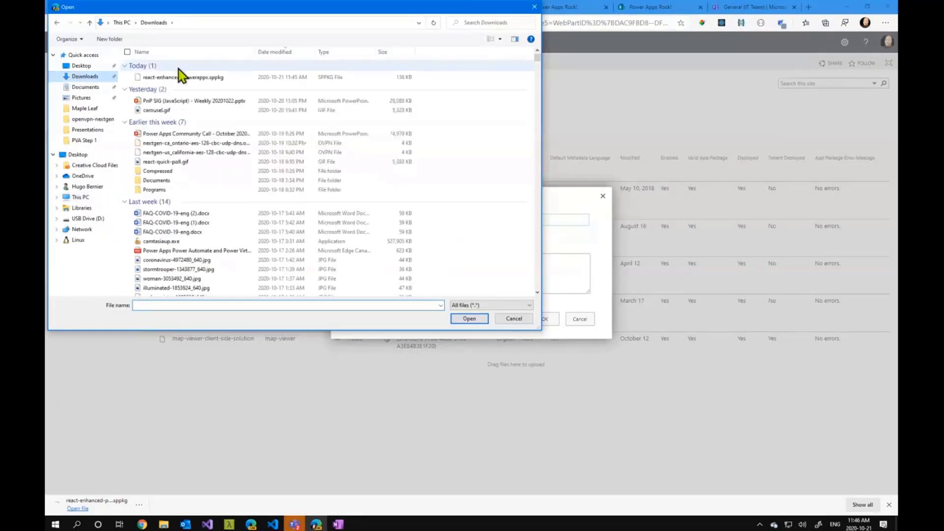
click(197, 78)
double_click(196, 79)
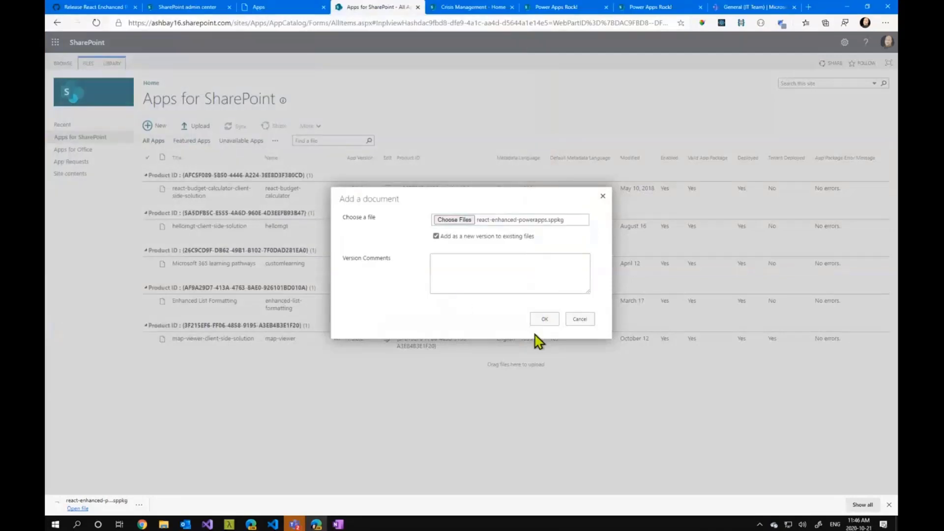
Upload the package to the catalog and trust it with Deploy
click(549, 317)
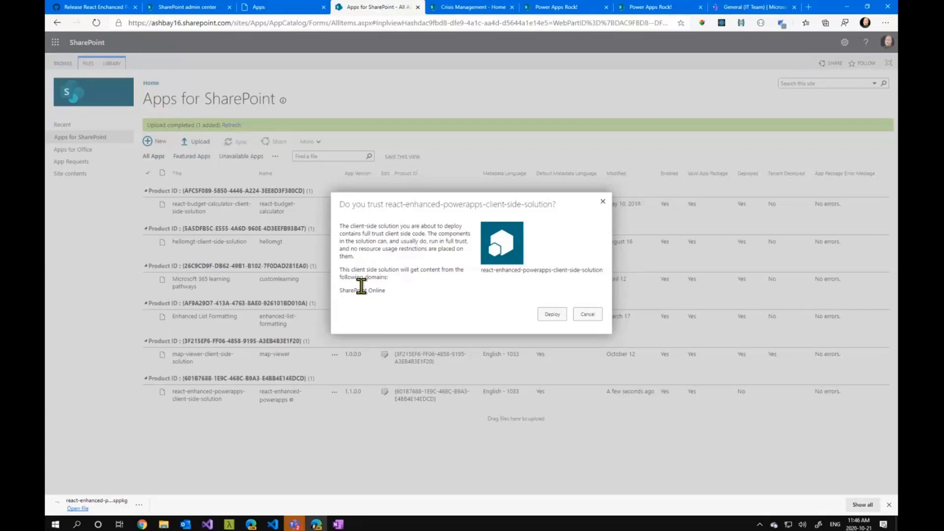
click(553, 314)
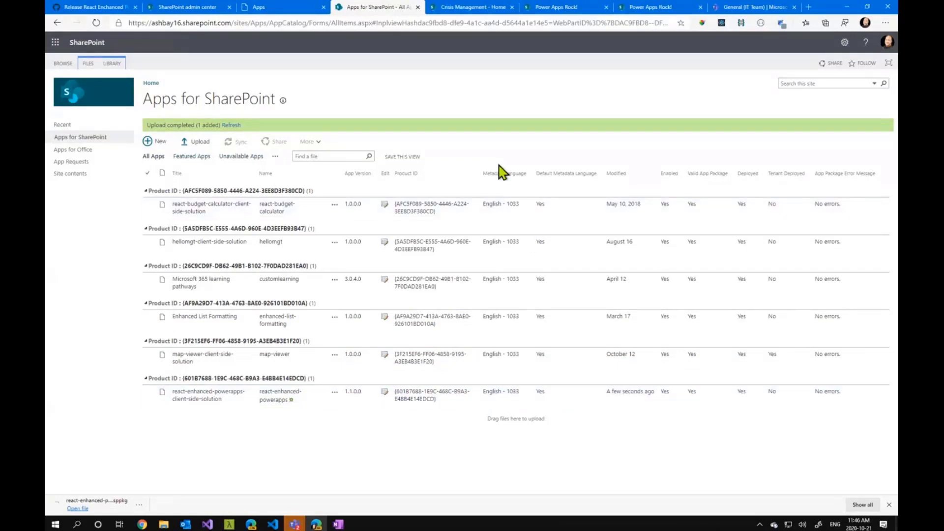
click(477, 6)
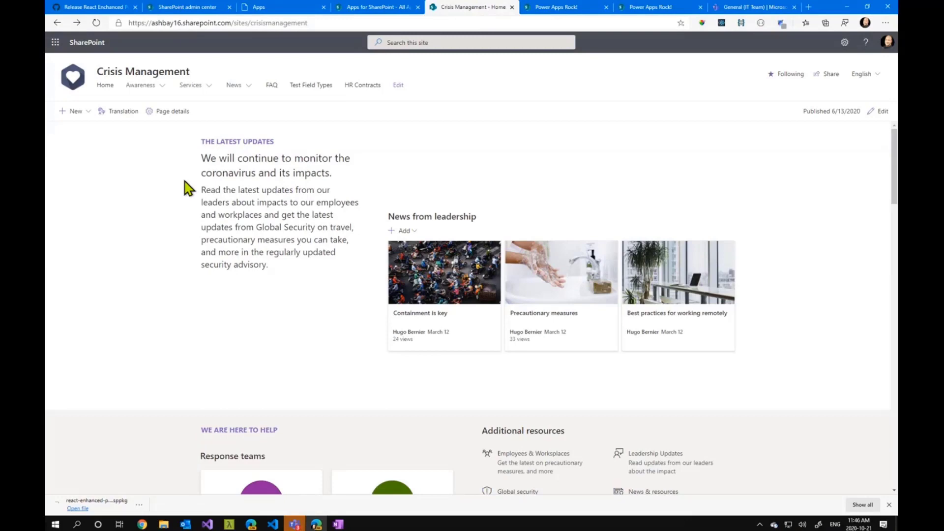
Add the react-enhanced-powerapps app through Settings > Add an app and refresh Site contents until it installs
click(844, 42)
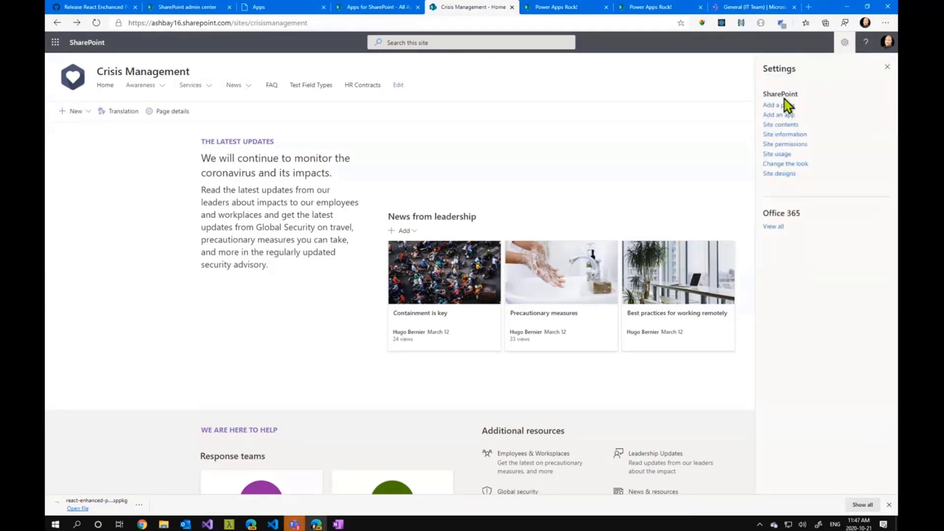
click(779, 115)
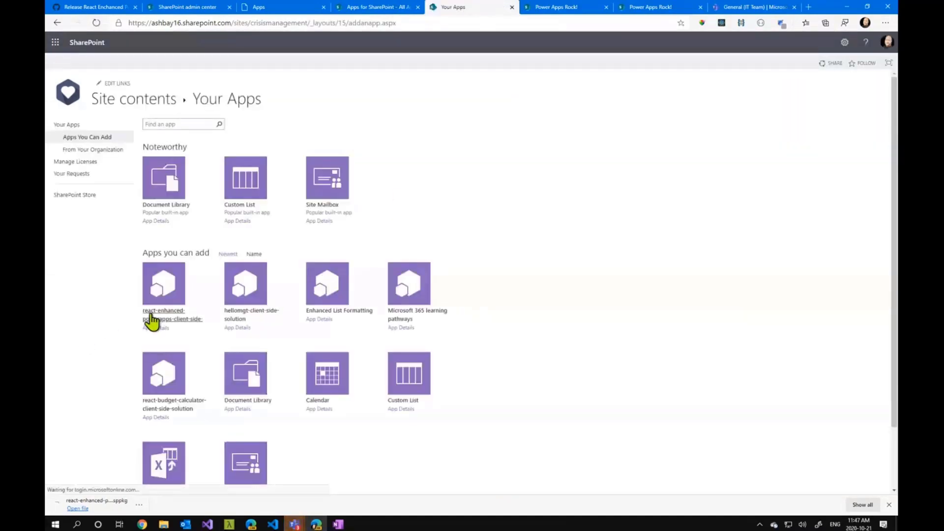
click(166, 285)
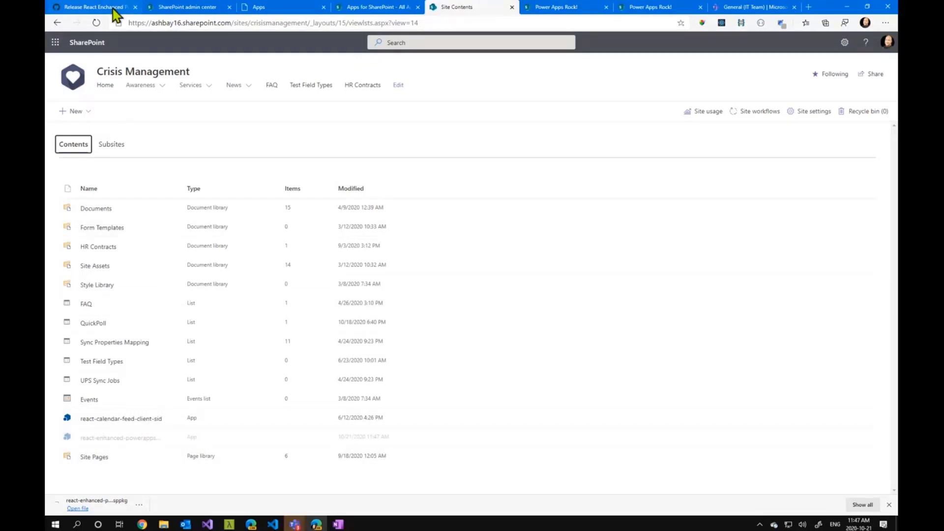
click(94, 27)
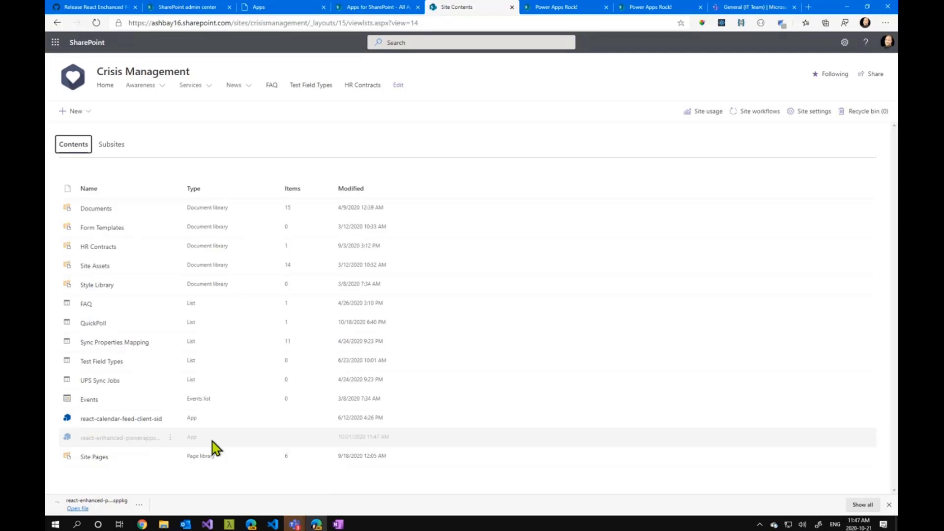
click(95, 24)
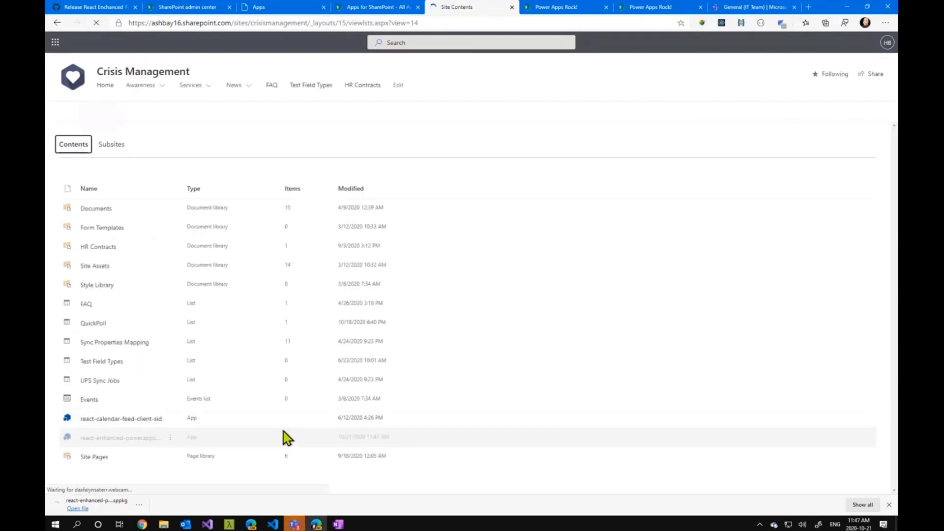
click(551, 7)
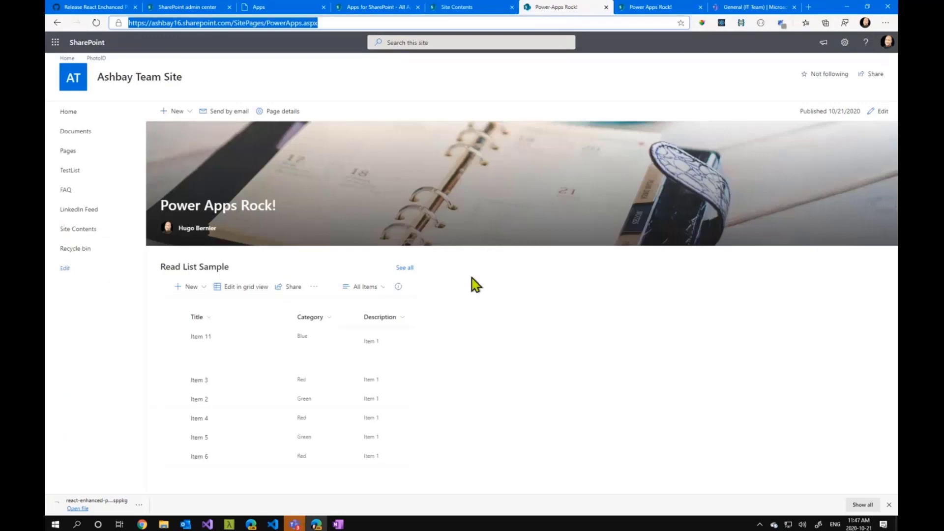
Reload the page, enter edit mode and insert an Enhanced PowerApps web part found by searching 'enha'
click(97, 23)
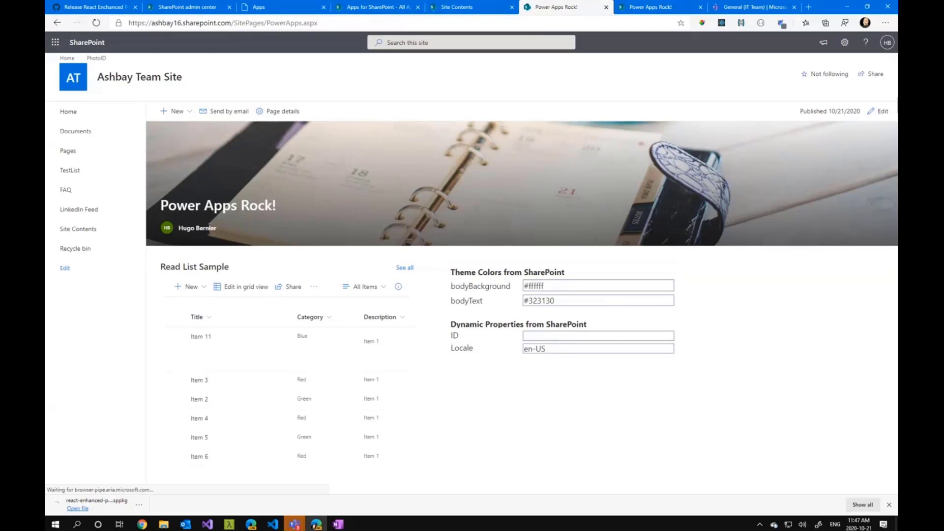
click(879, 114)
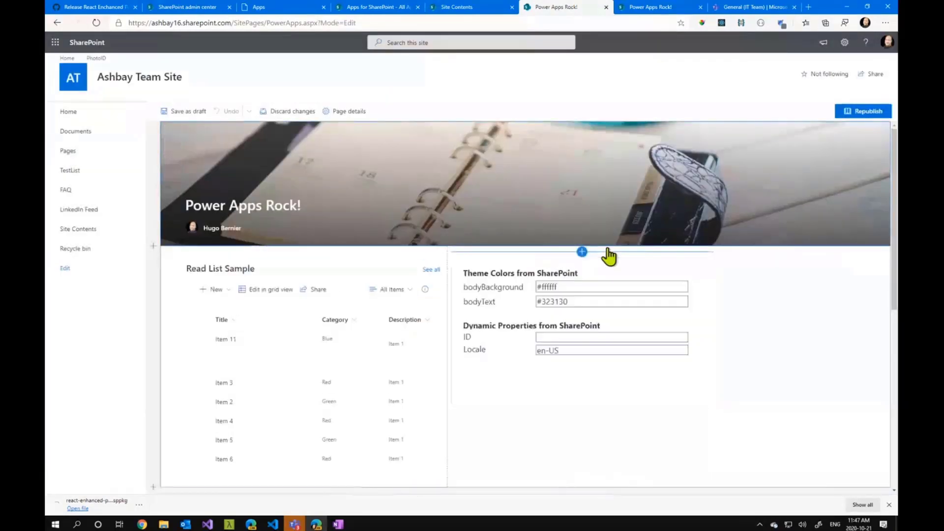
click(582, 252)
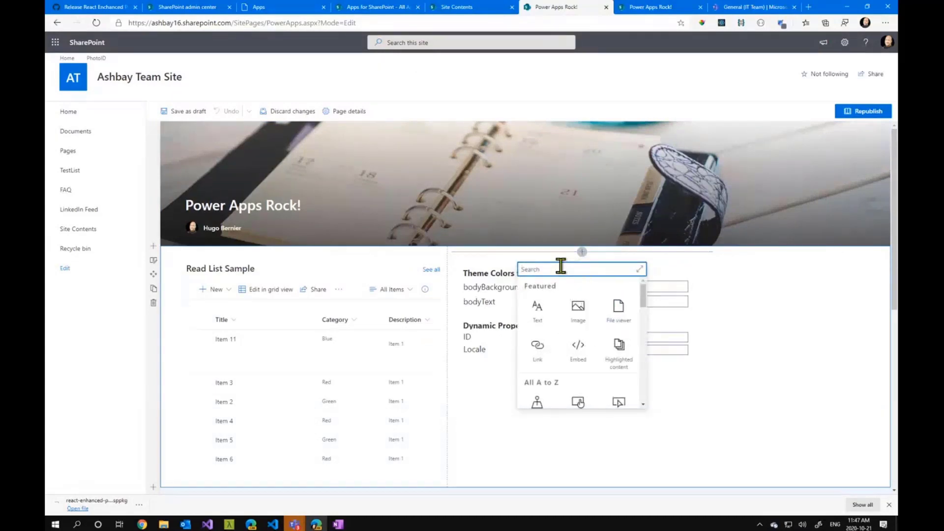
text(enha)
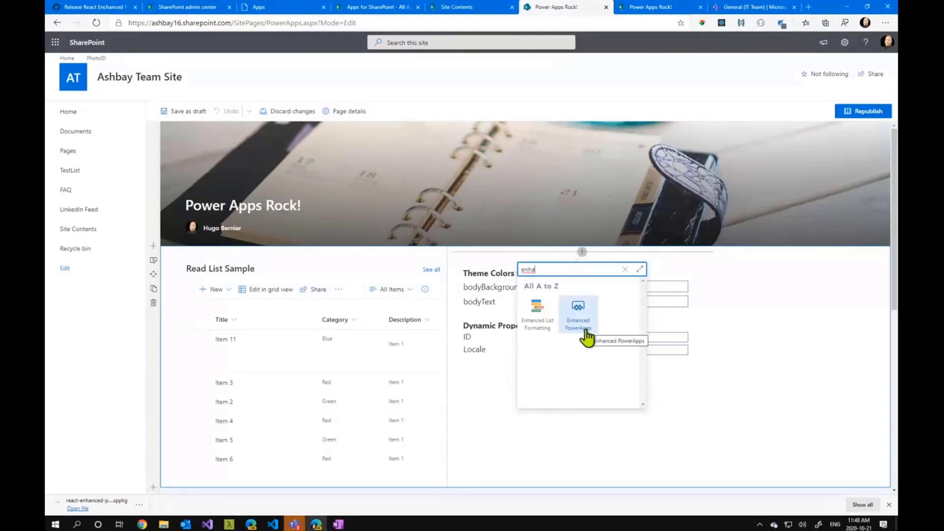
click(586, 338)
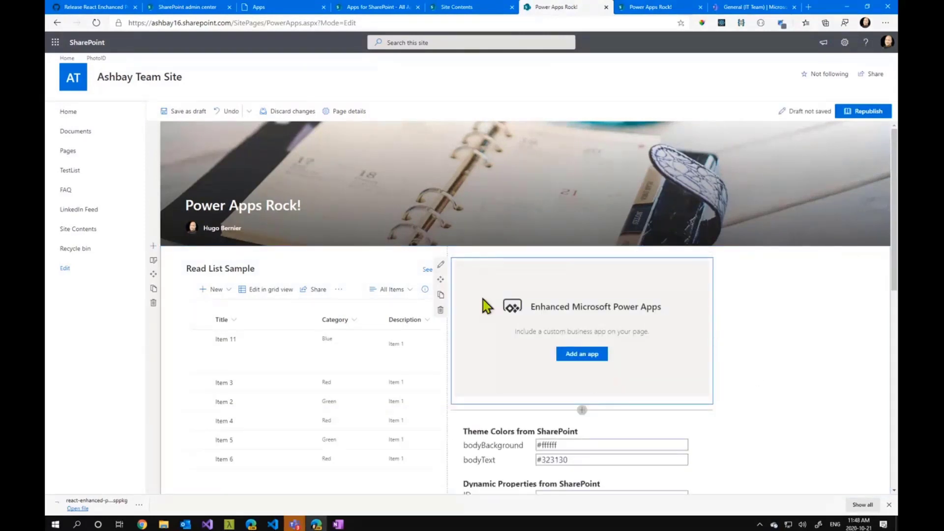
Remove the newly inserted web part and open the existing Power App web part's settings
click(441, 310)
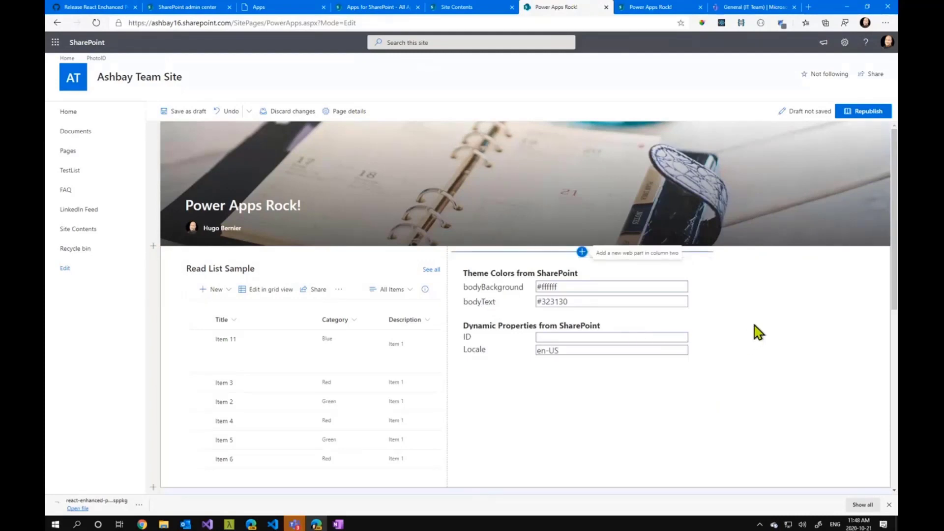
click(489, 308)
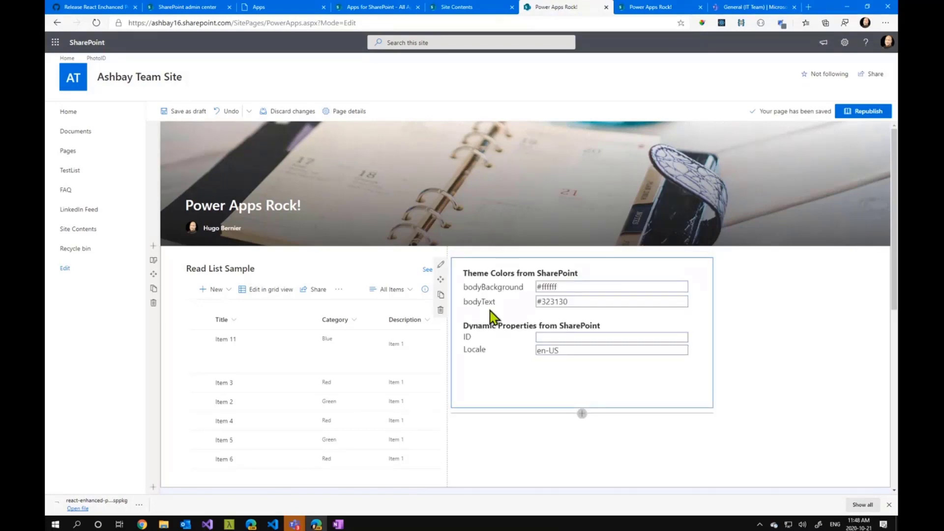
click(441, 268)
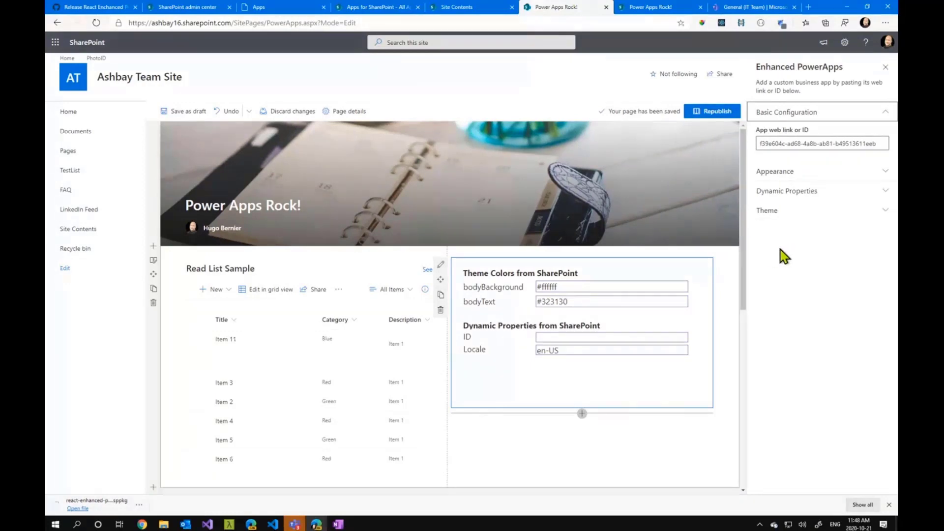
Enable the dynamic property parameter and set its source to Page environment
click(818, 194)
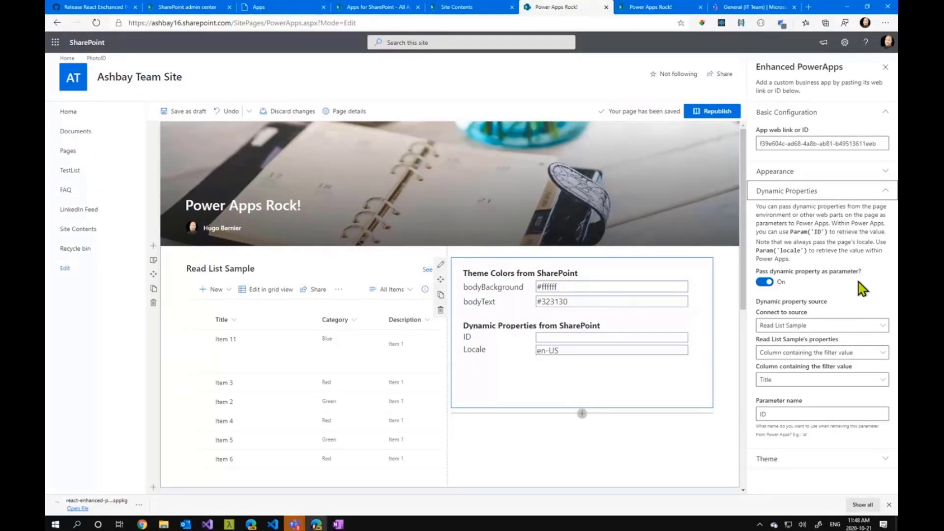
click(766, 284)
click(765, 284)
click(763, 282)
click(852, 327)
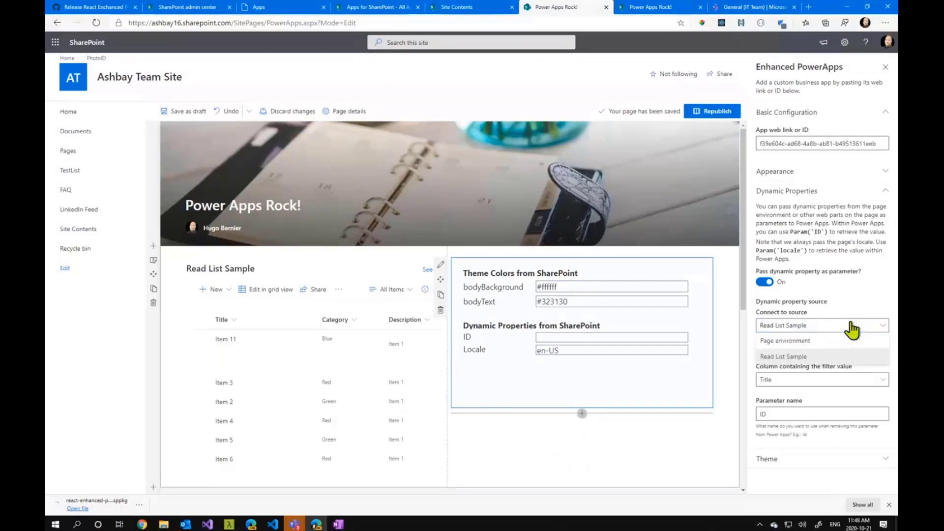
click(790, 342)
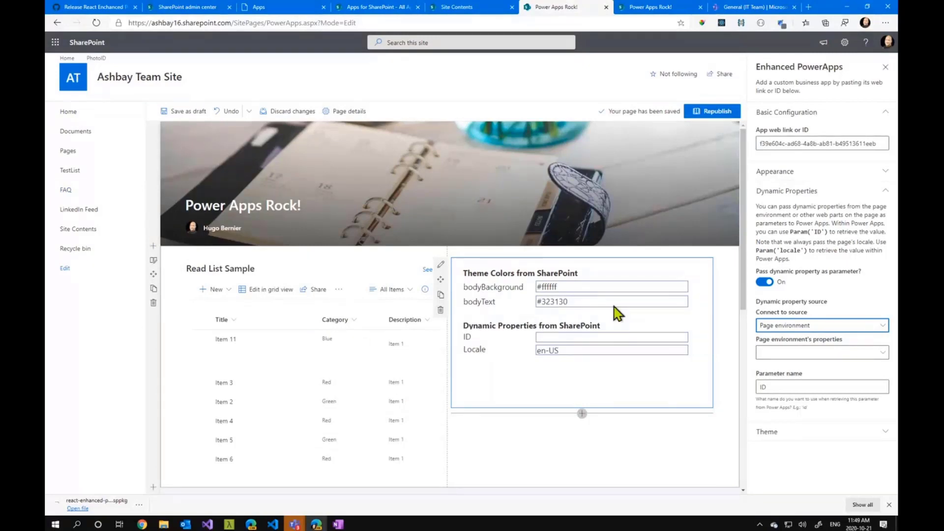
Try the Site properties and Current user information options and look at their available fields
click(818, 352)
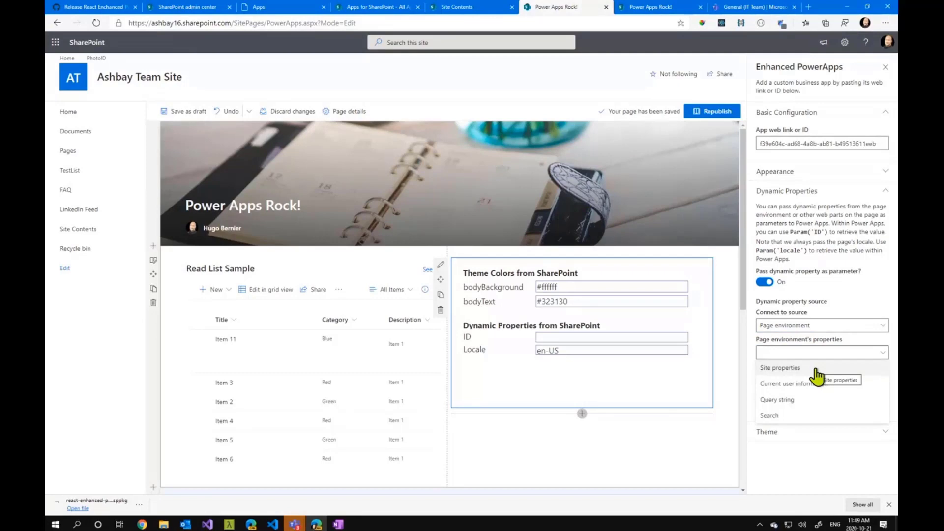
click(801, 369)
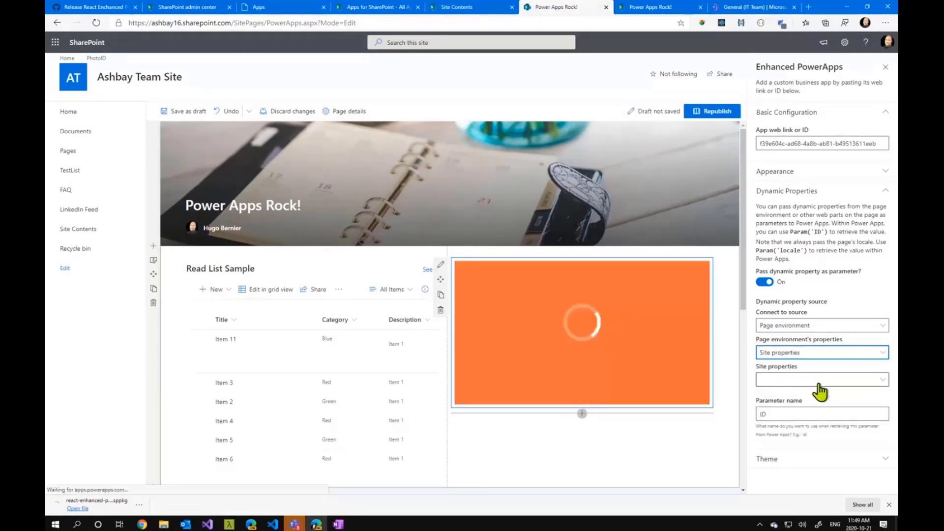
click(819, 381)
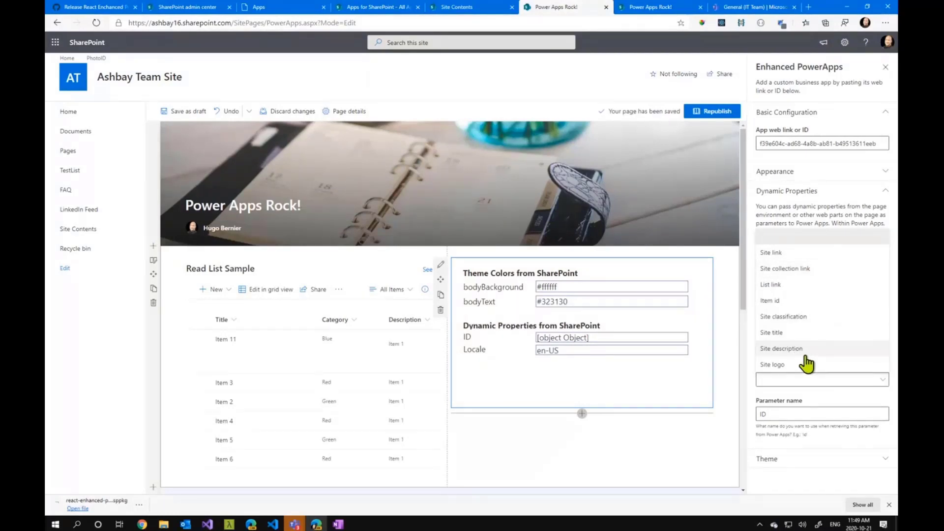
click(824, 393)
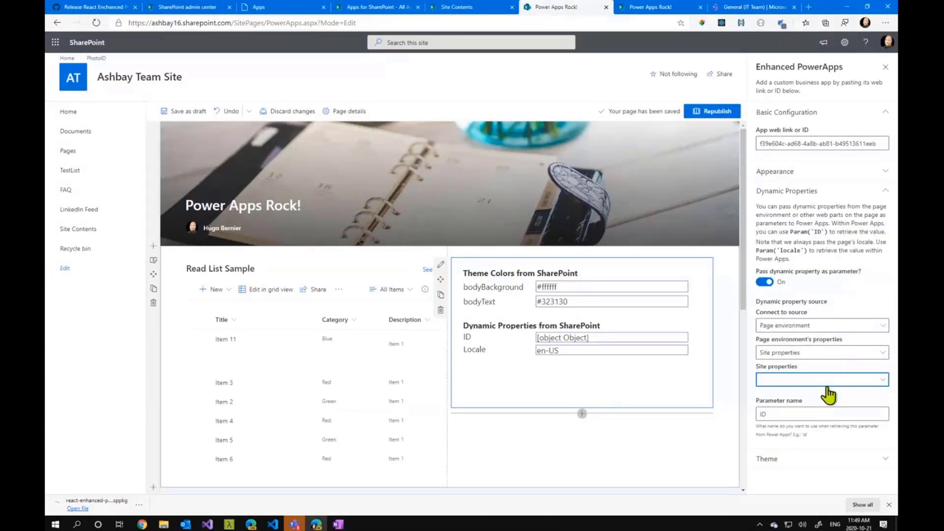
click(841, 356)
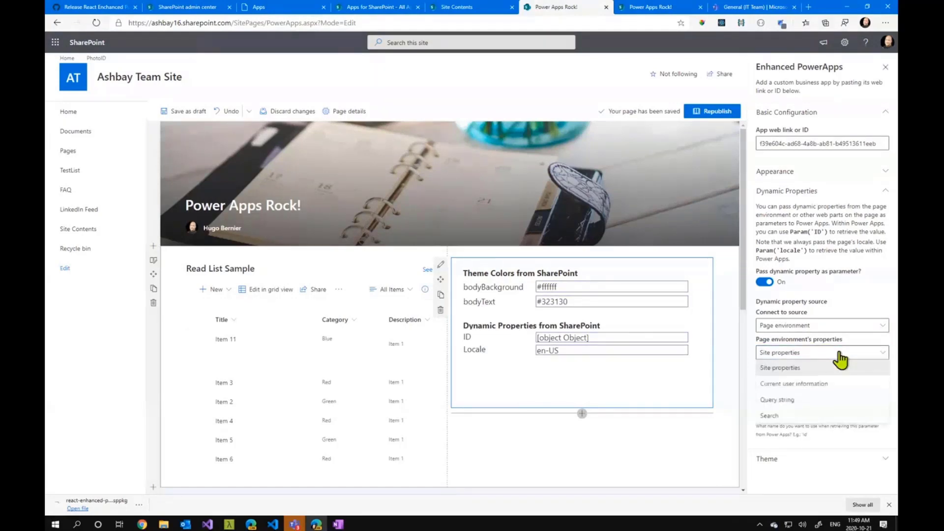
click(820, 388)
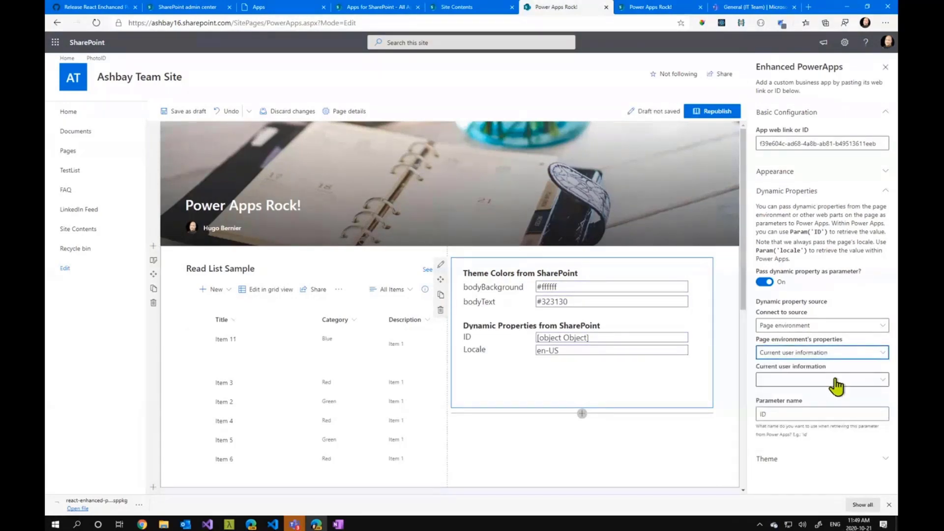
click(835, 384)
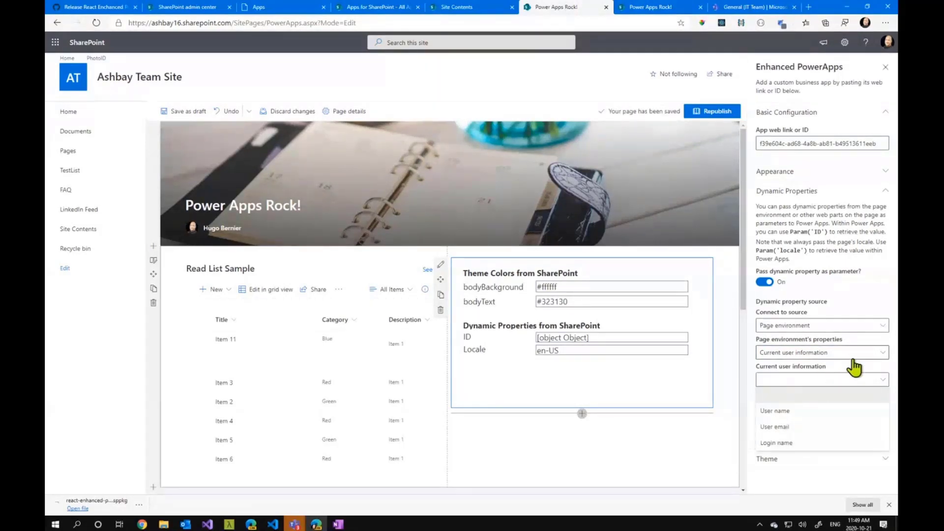
click(836, 382)
click(830, 380)
click(826, 353)
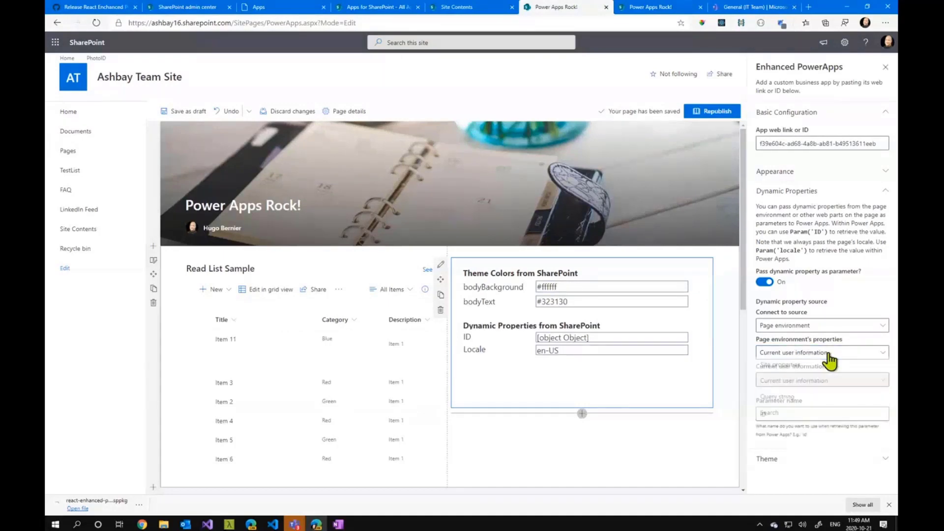
Set the property to Query string > Query parameters > Mode so the app's ID receives Edit
click(796, 400)
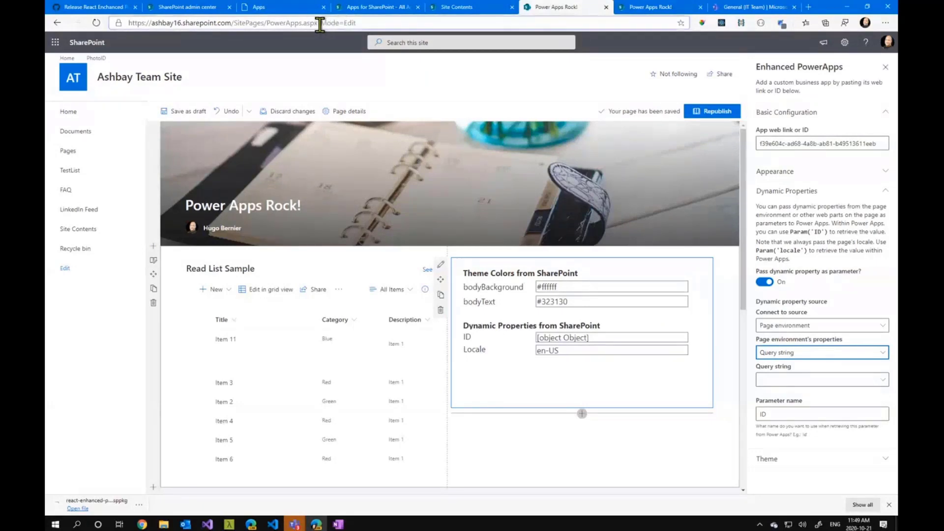
drag(320, 23, 384, 22)
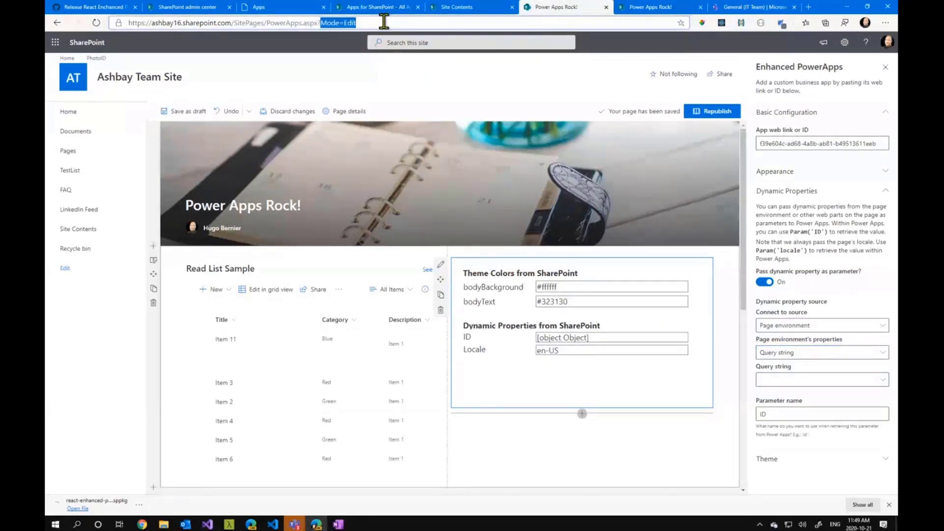
click(816, 381)
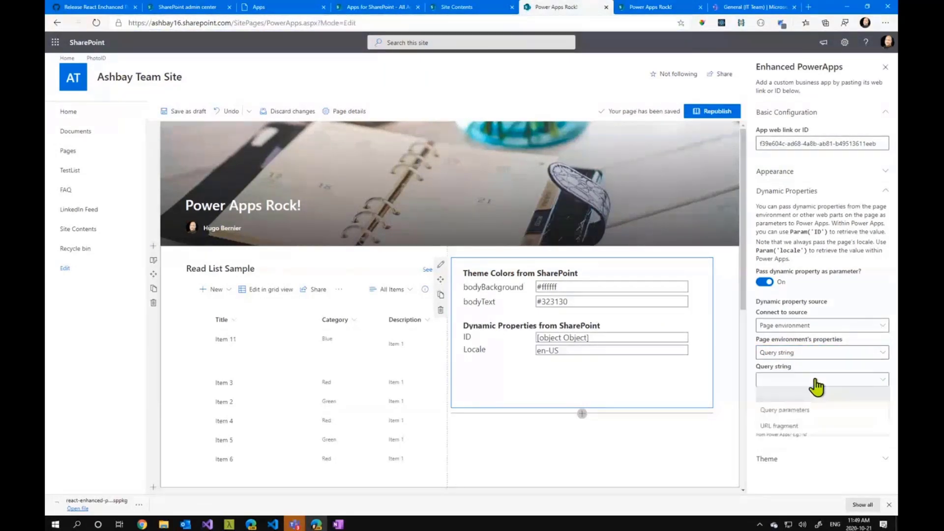
click(790, 413)
click(375, 23)
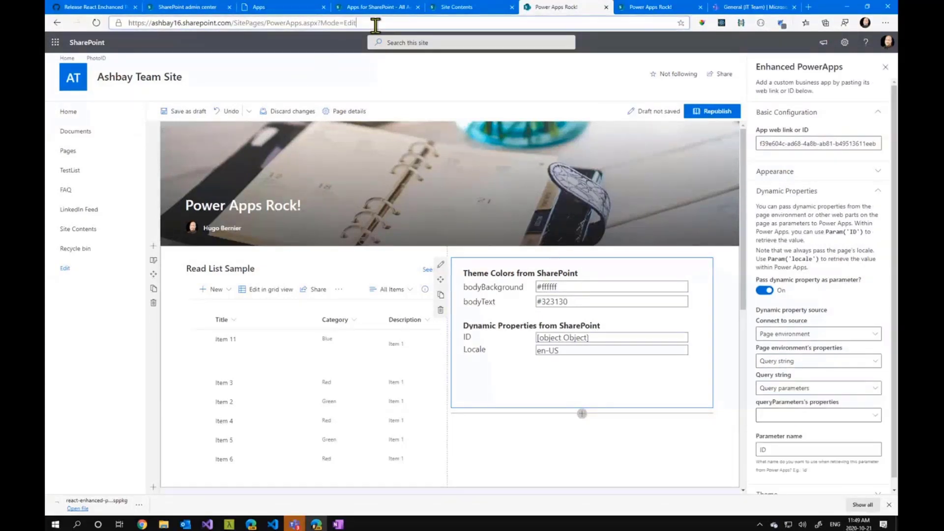
drag(375, 23, 320, 24)
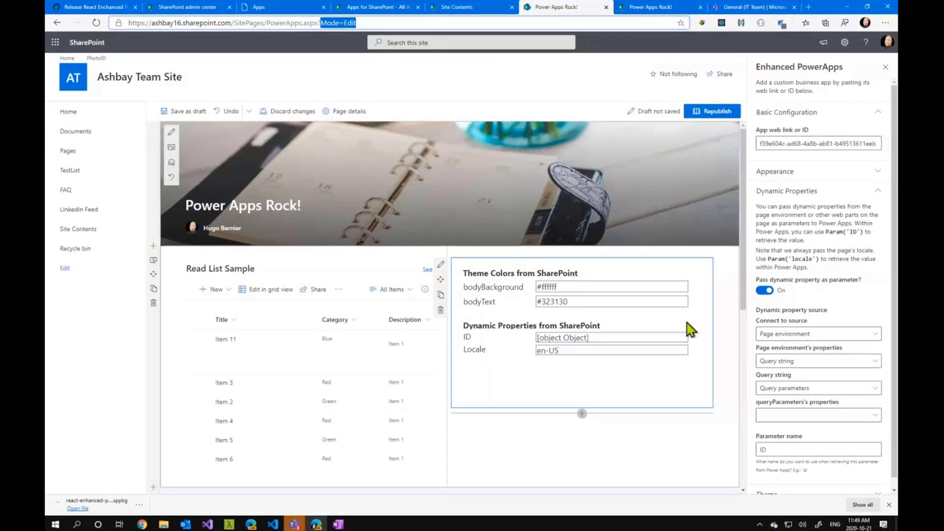
click(826, 416)
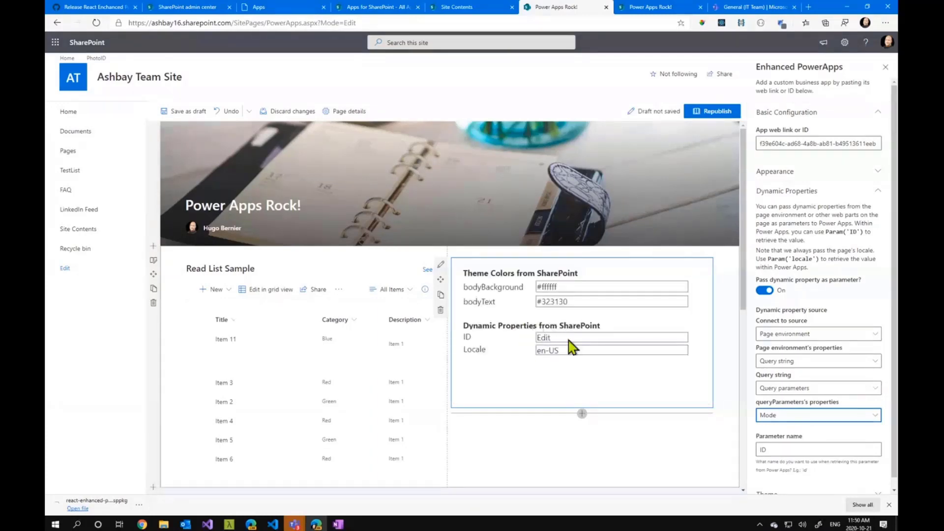
Change the page environment property to Search and list its available values
click(801, 362)
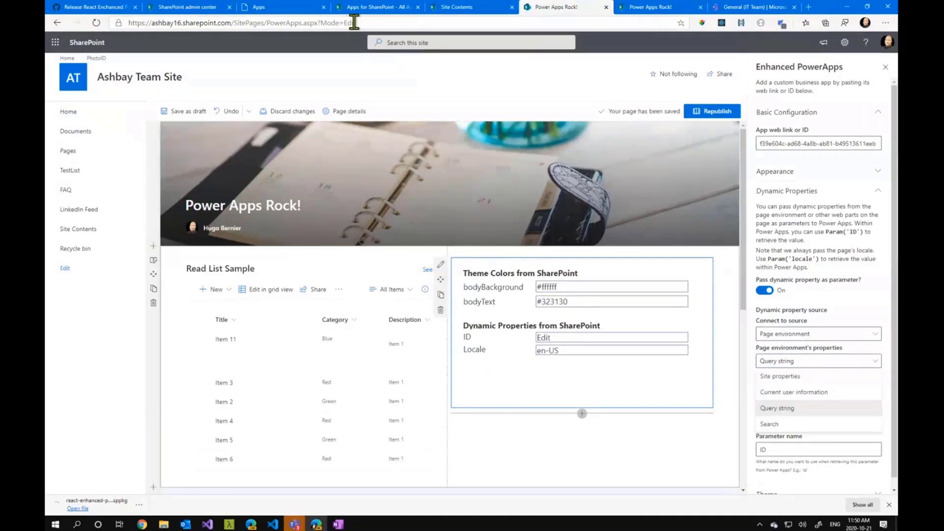
click(788, 424)
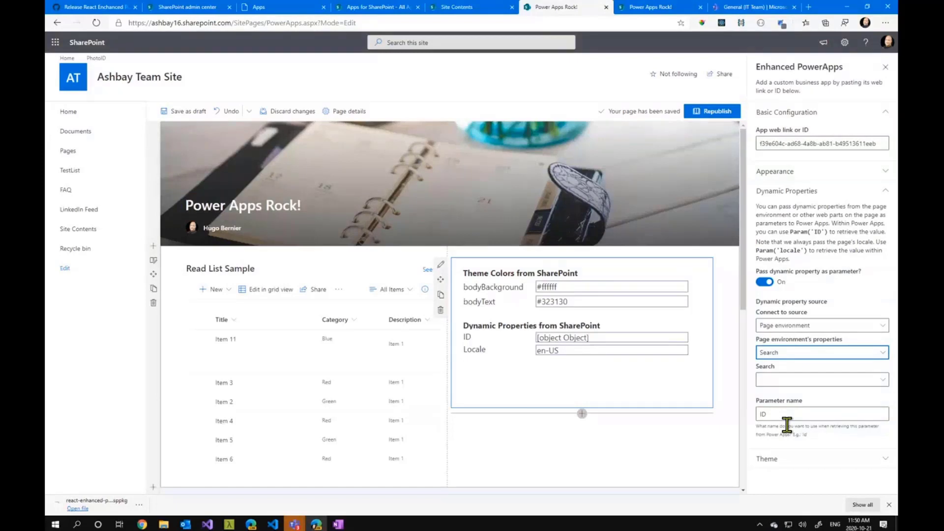
click(836, 381)
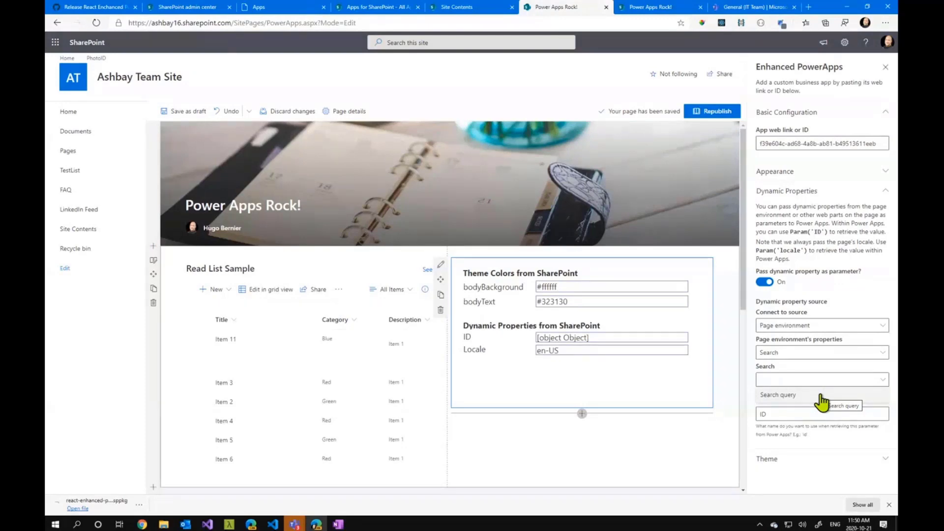
Set the dynamic property source to the Read List Sample web part, noting the Param('locale') help text
click(811, 326)
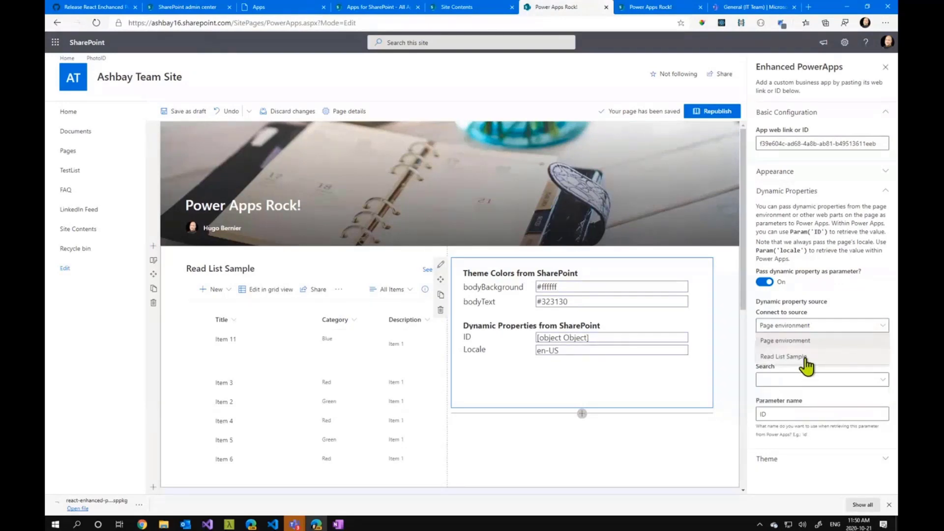
click(805, 357)
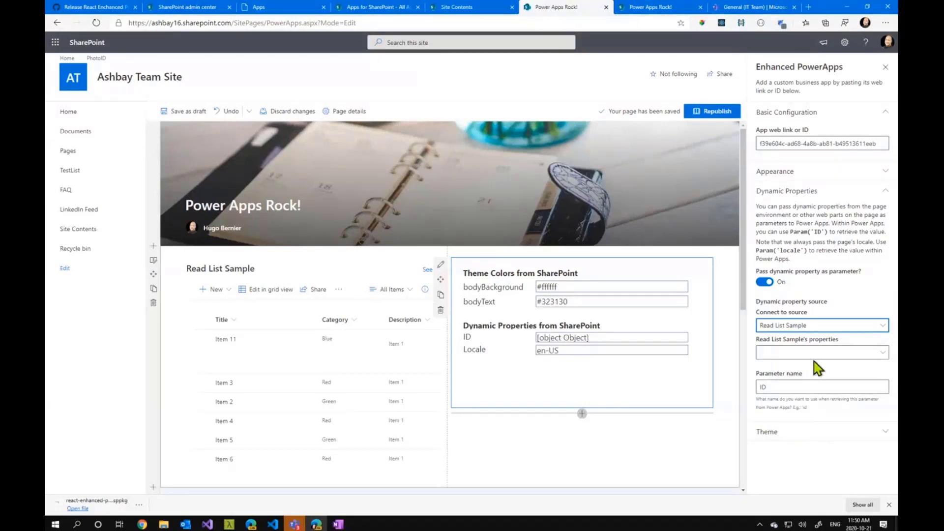
drag(807, 250, 756, 250)
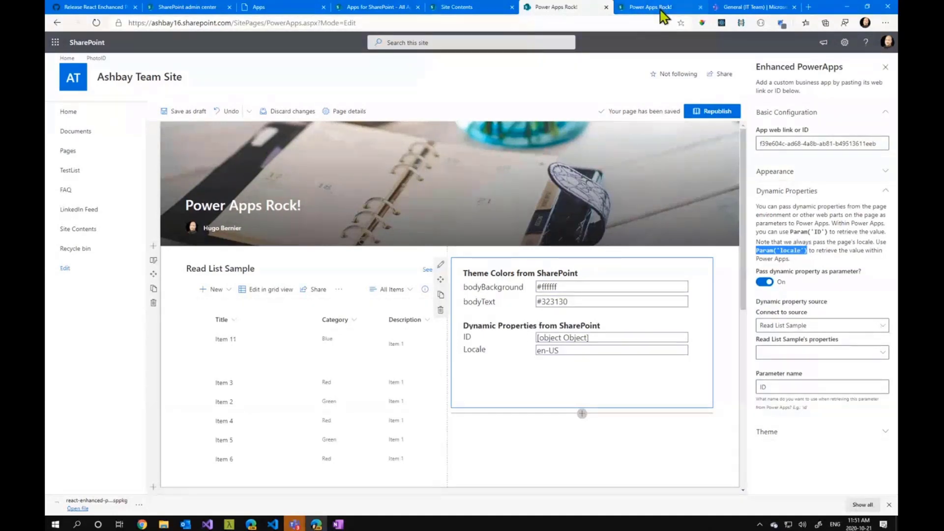
In Teams, open the Power Apps Rock! tab of the IT Team General channel
click(740, 9)
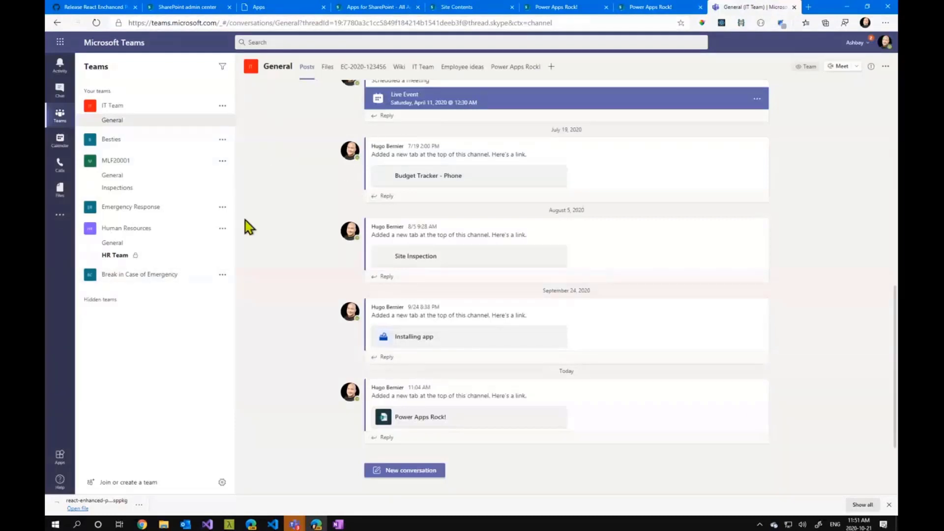
click(522, 72)
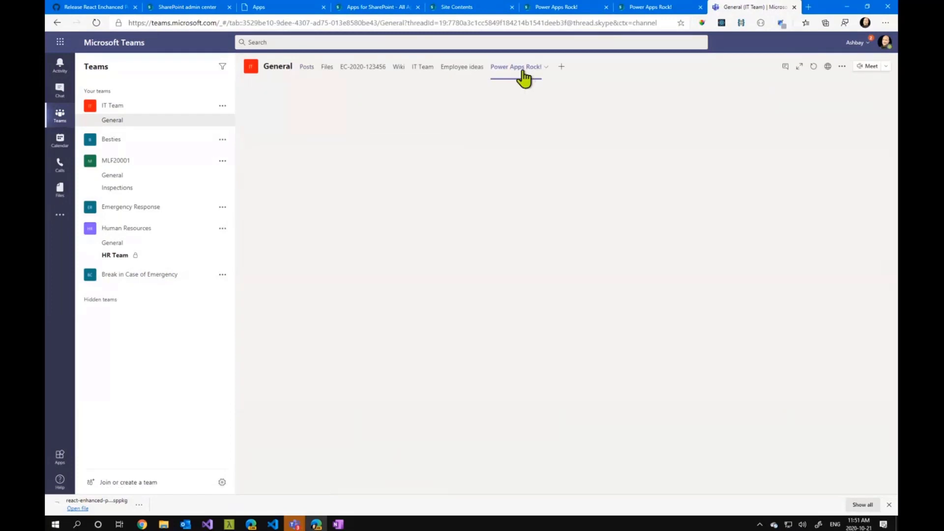